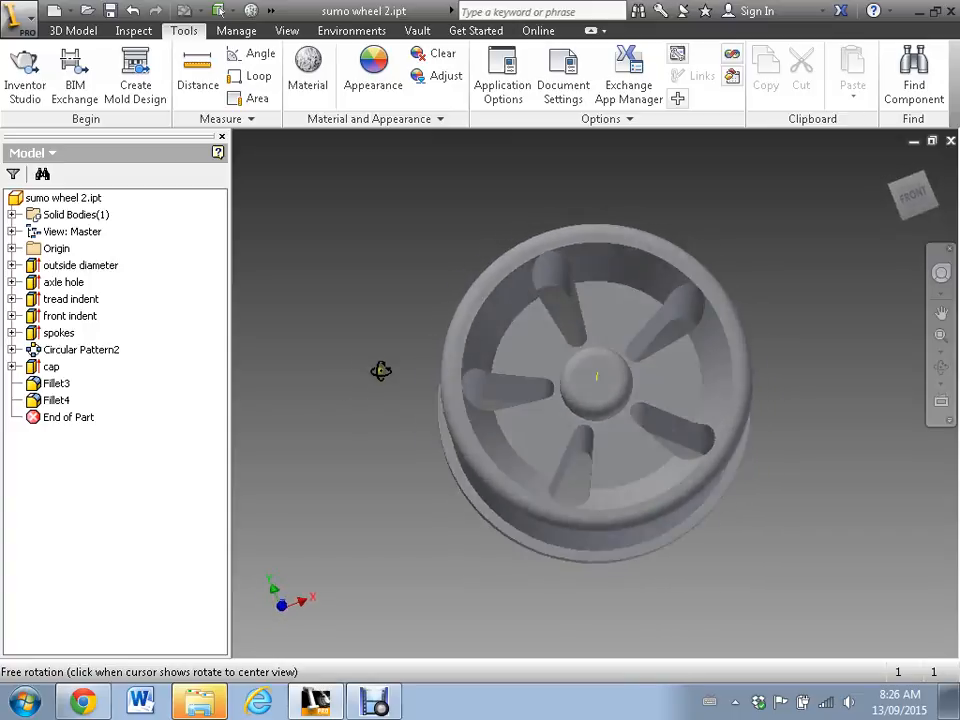
- Examine the unit settings of the sumo wheel 2 document, including the length unit
key("Escape")
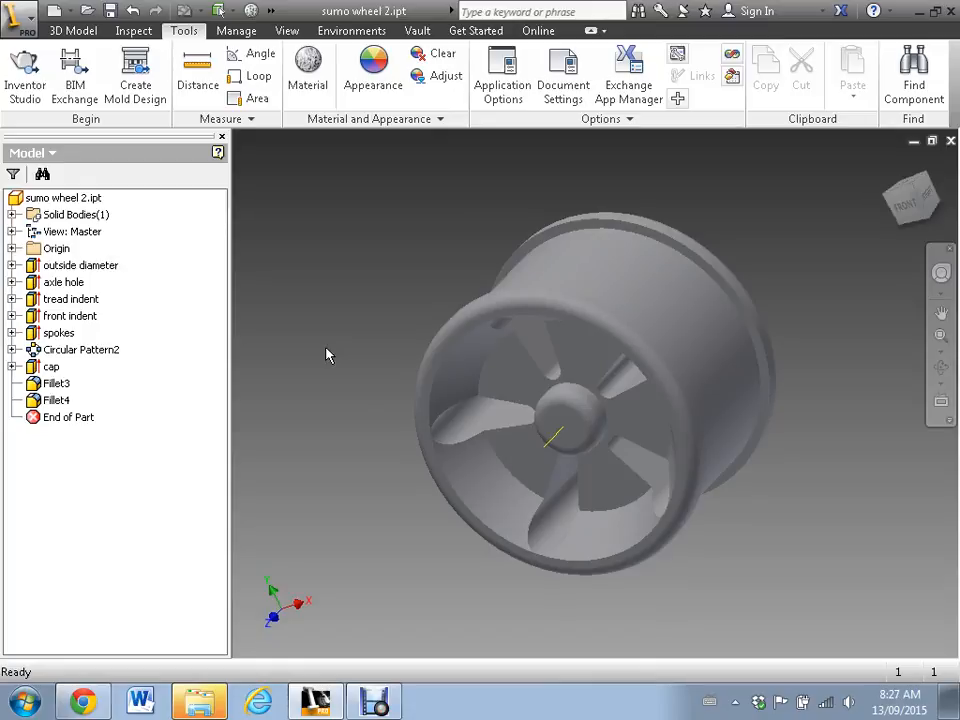
left_click(52, 30)
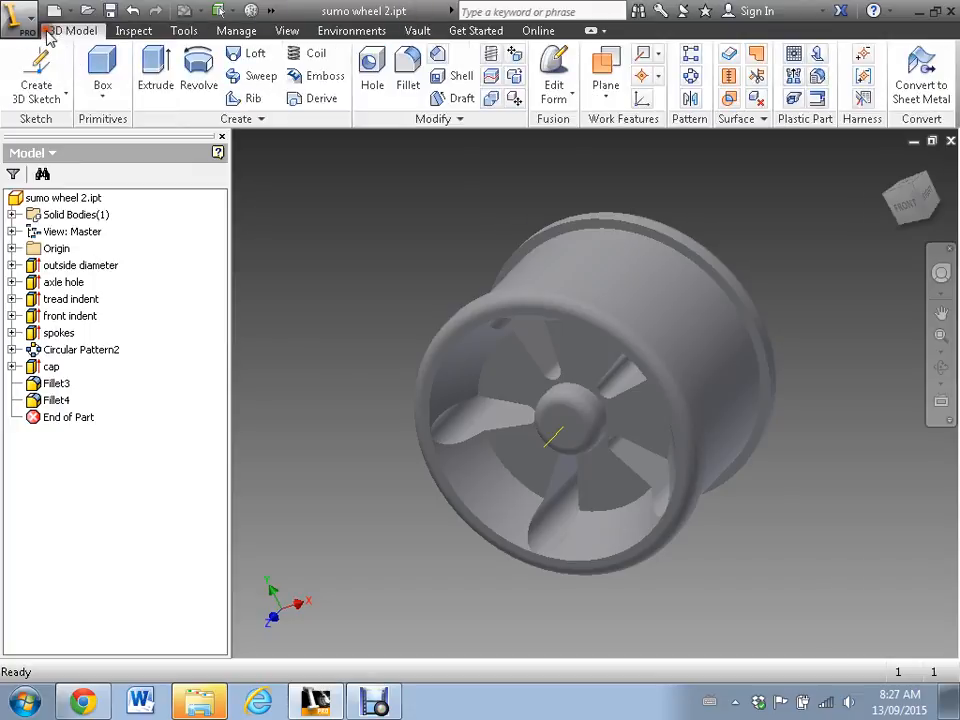
left_click(180, 32)
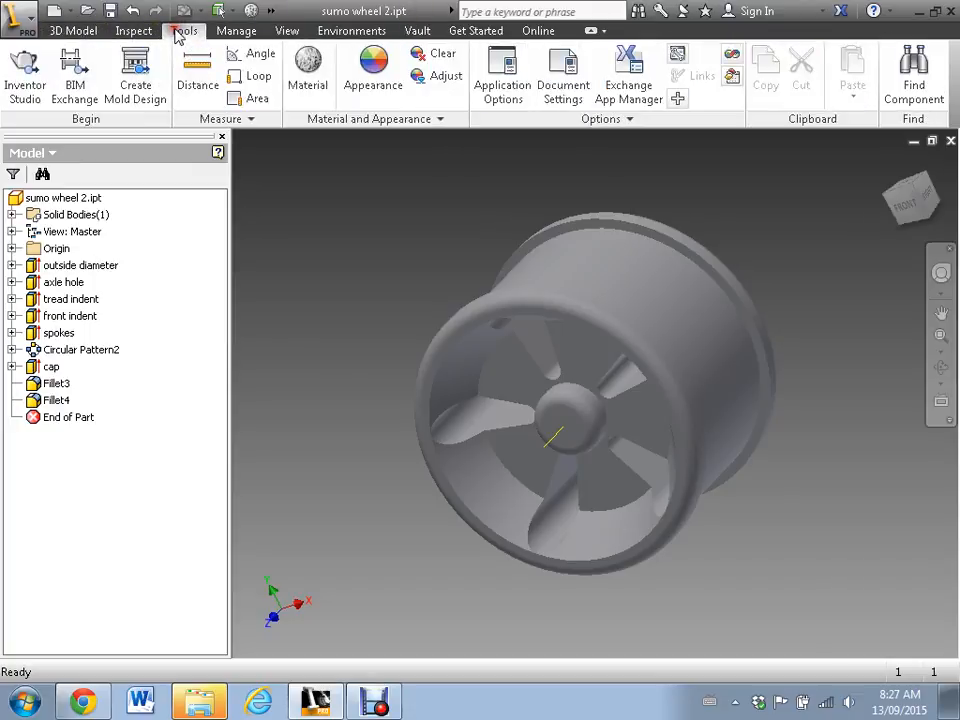
left_click(565, 72)
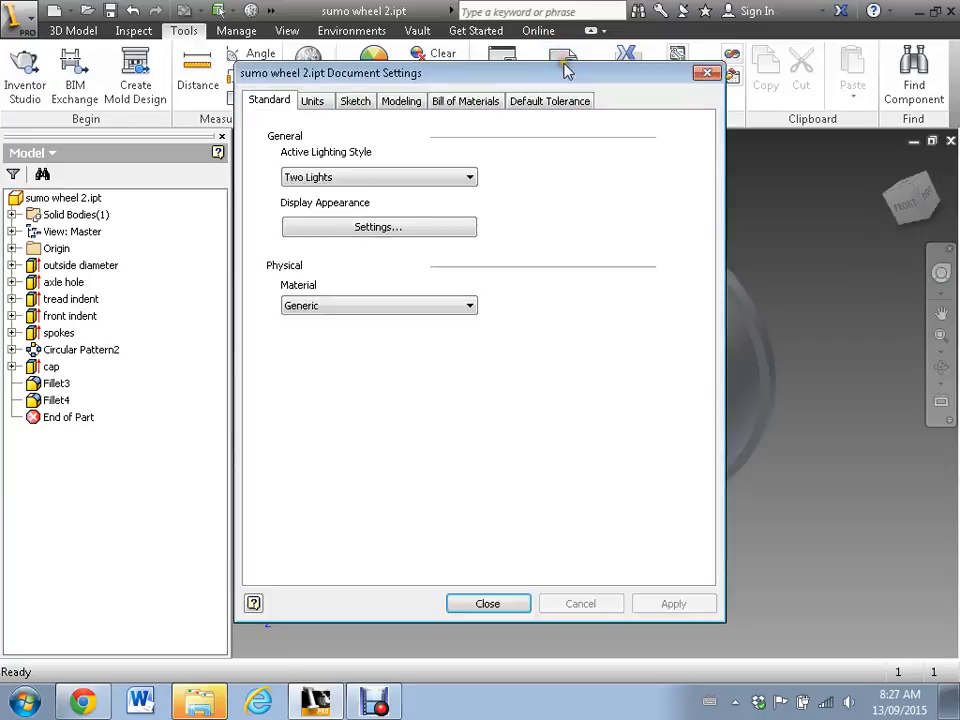
left_click(320, 106)
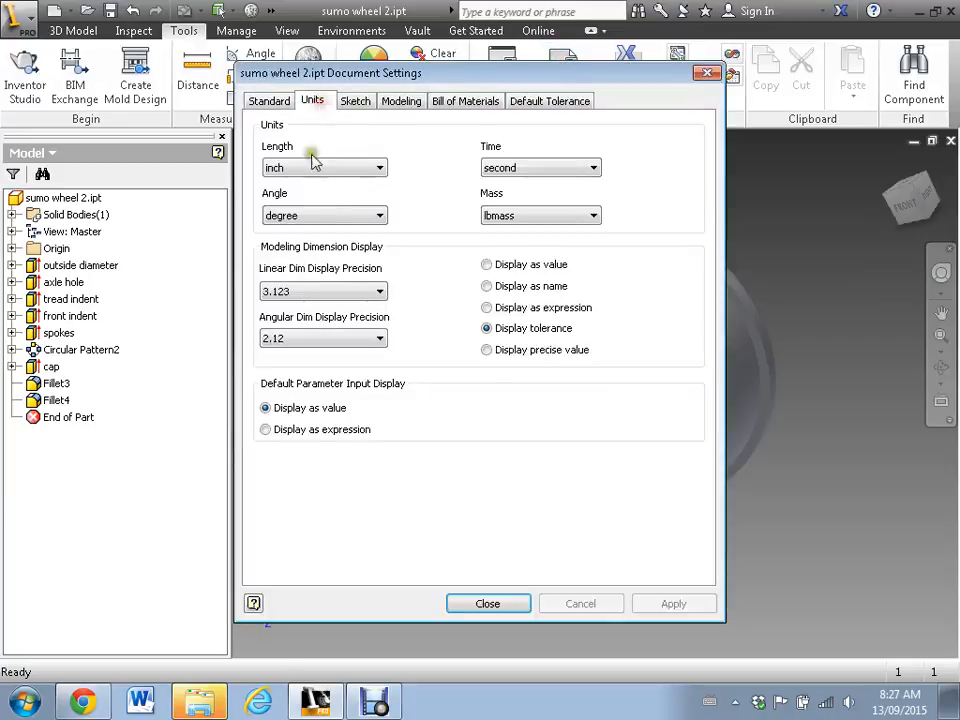
left_click(495, 603)
- Measure the wheel at its front rim with the Measure Distance tool
left_click(200, 78)
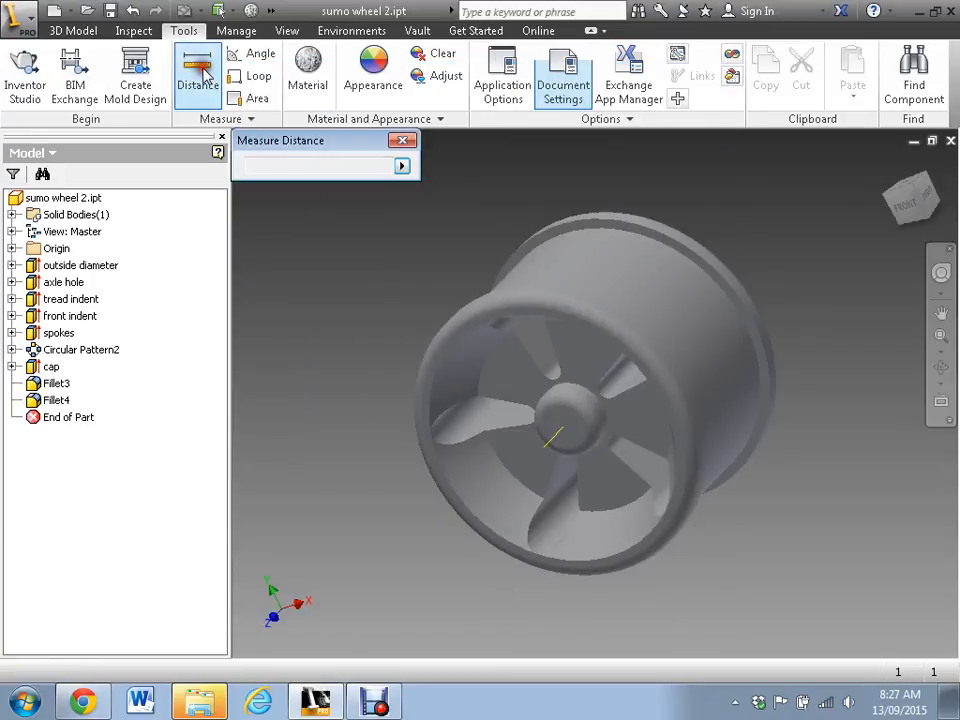
left_click(481, 309)
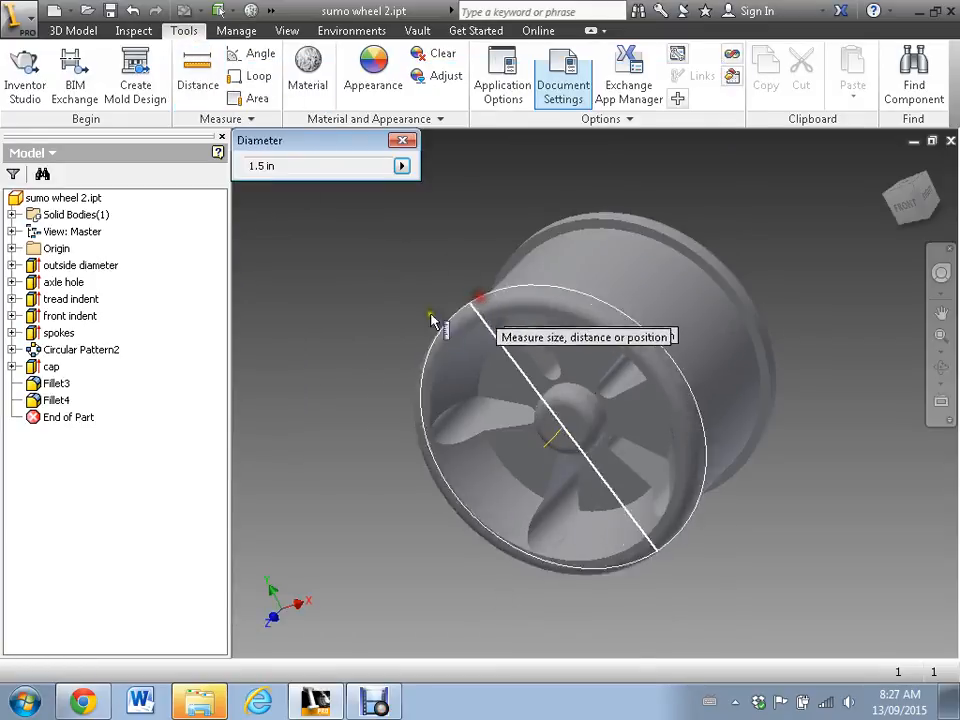
left_click(401, 140)
- Set the document's length unit to millimeter and apply the change
left_click(562, 90)
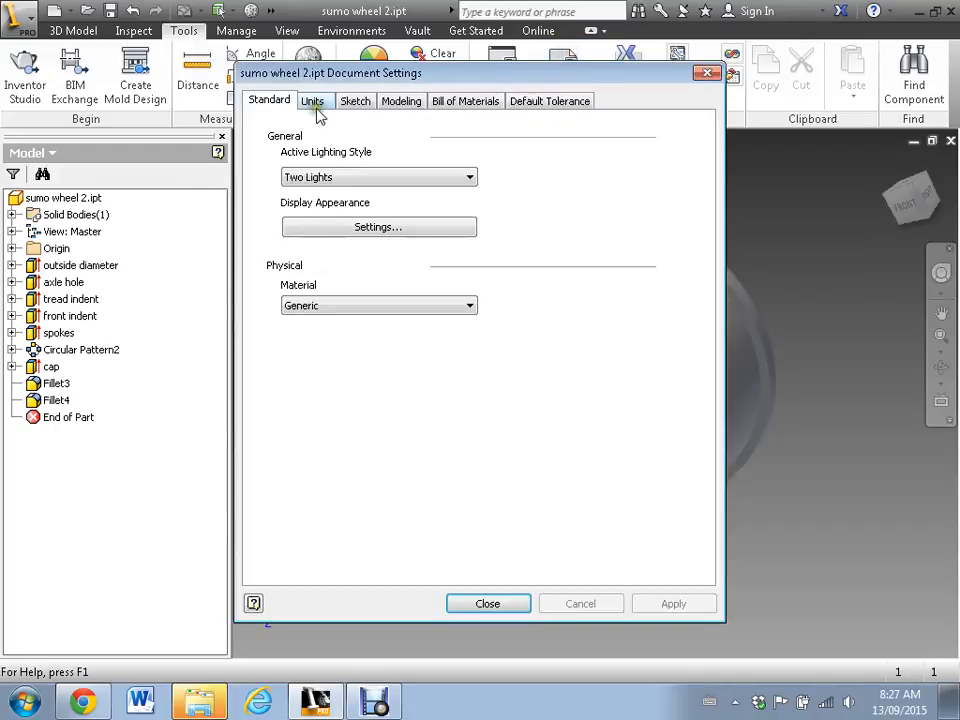
left_click(314, 104)
left_click(303, 170)
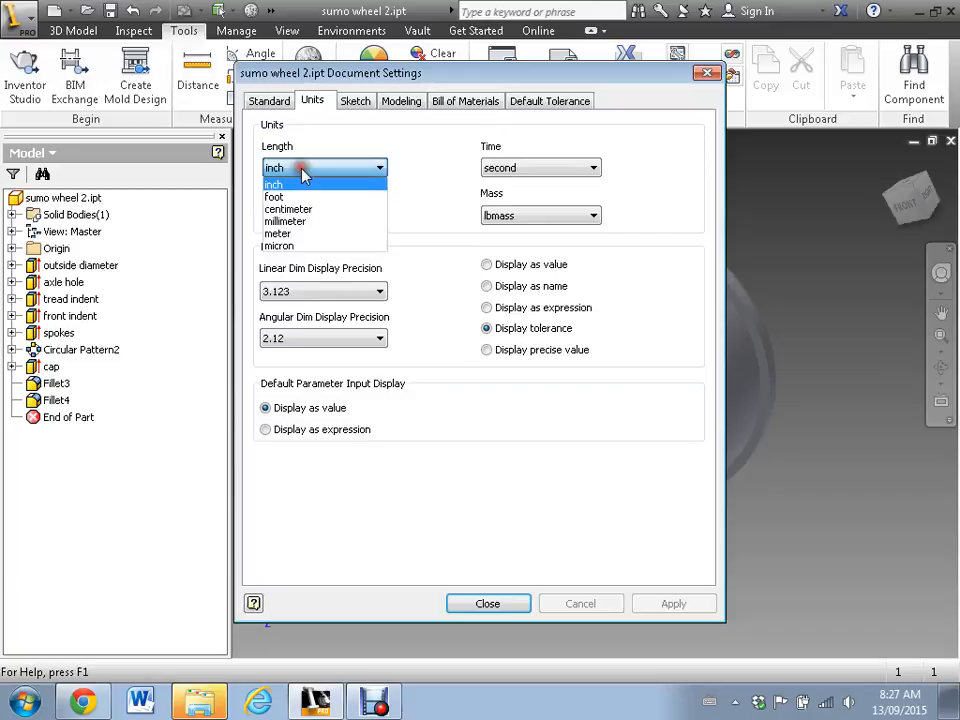
left_click(298, 221)
left_click(688, 606)
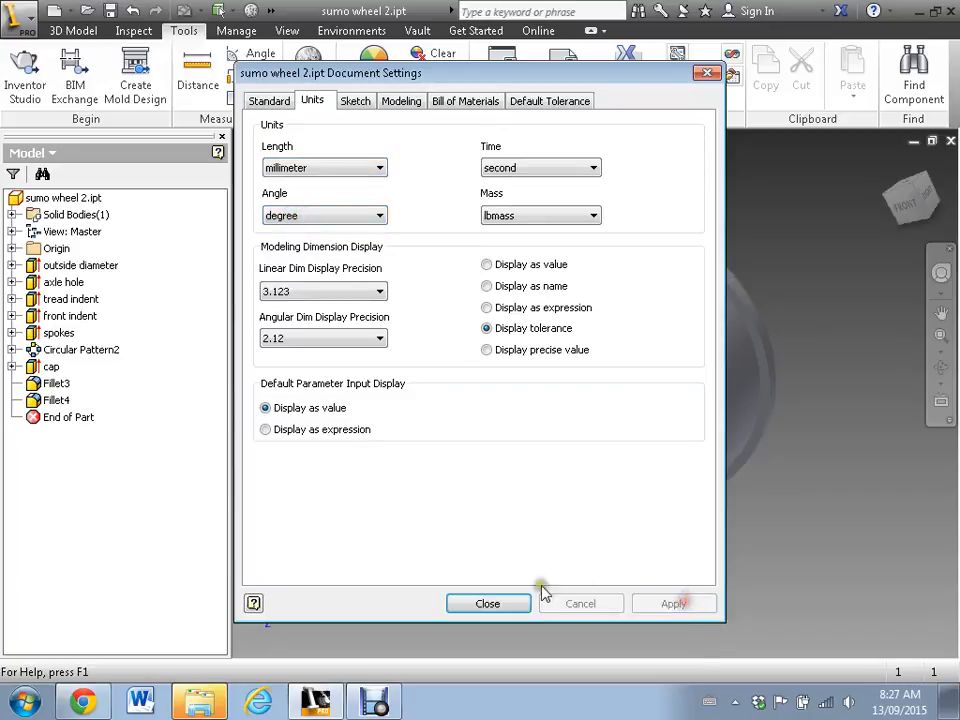
left_click(488, 604)
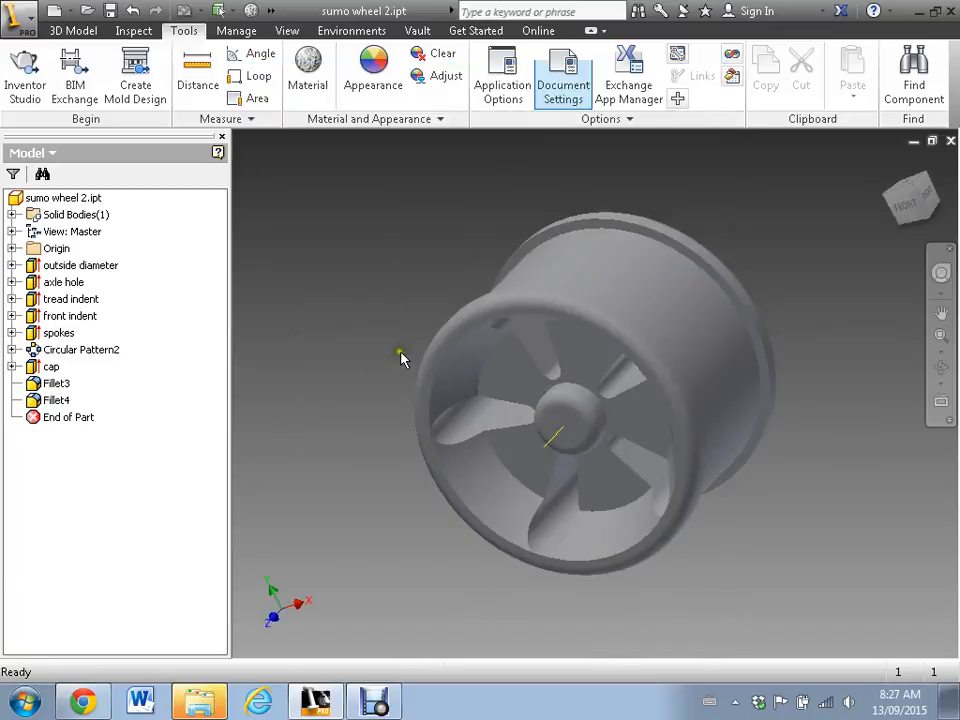
- Measure the wheel's front rim again, this time in millimetres
left_click(198, 75)
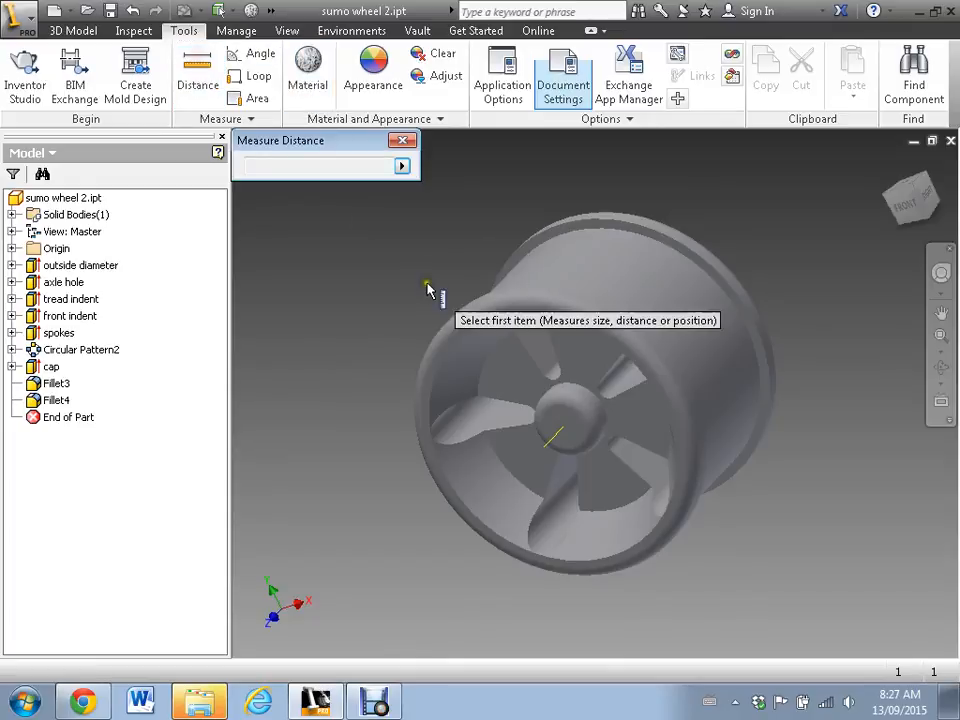
left_click(460, 315)
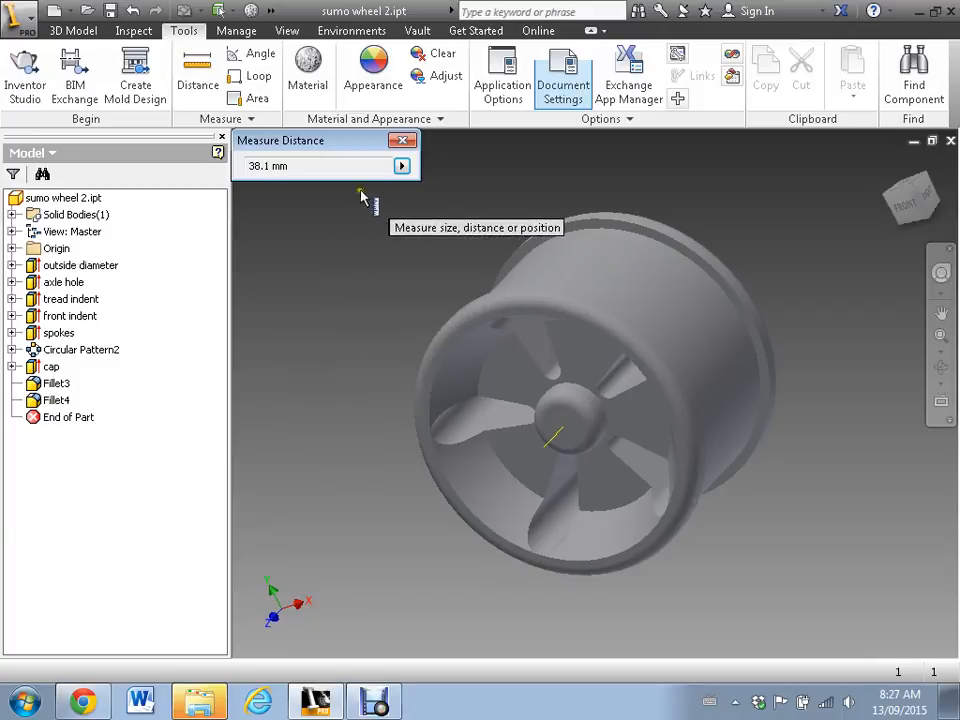
left_click(401, 140)
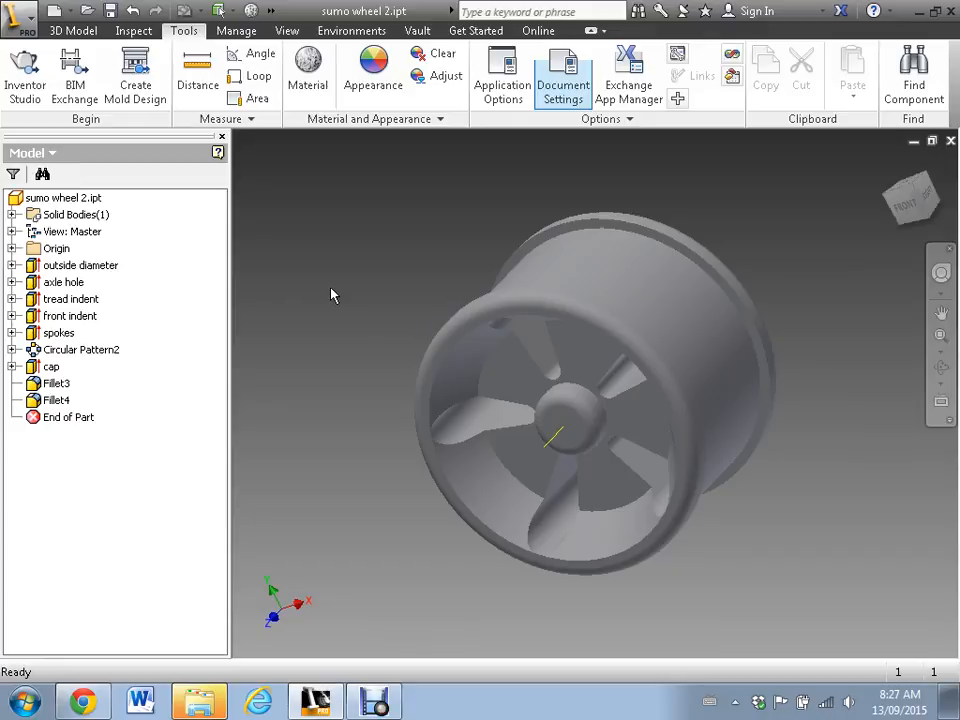
- Start exporting the wheel to CAD format as an STL file and open its 3D print preview
left_click(22, 20)
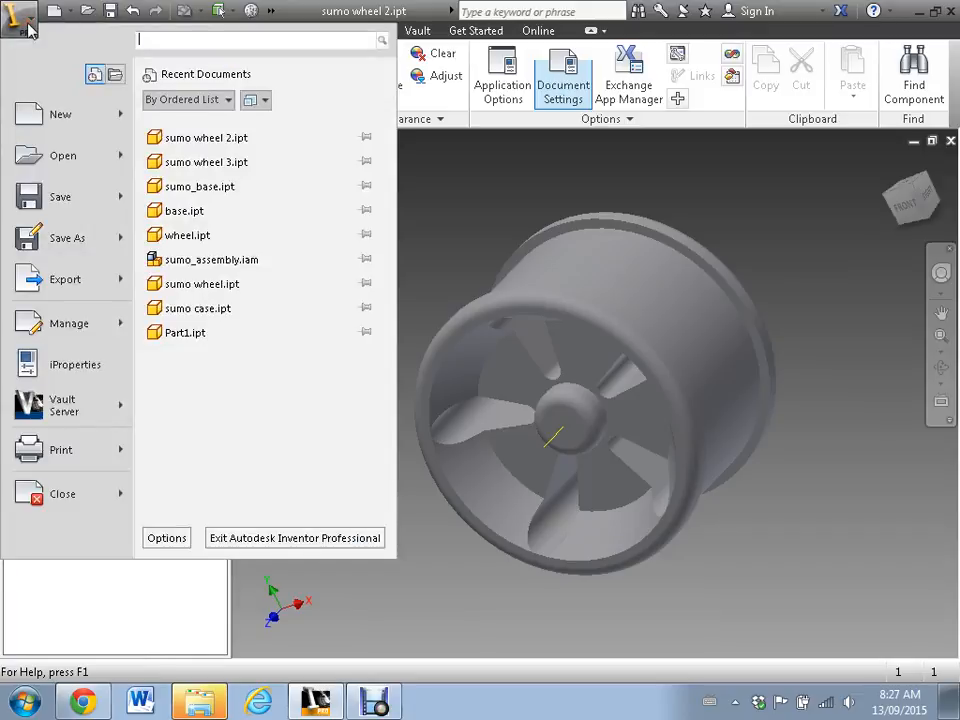
left_click(57, 283)
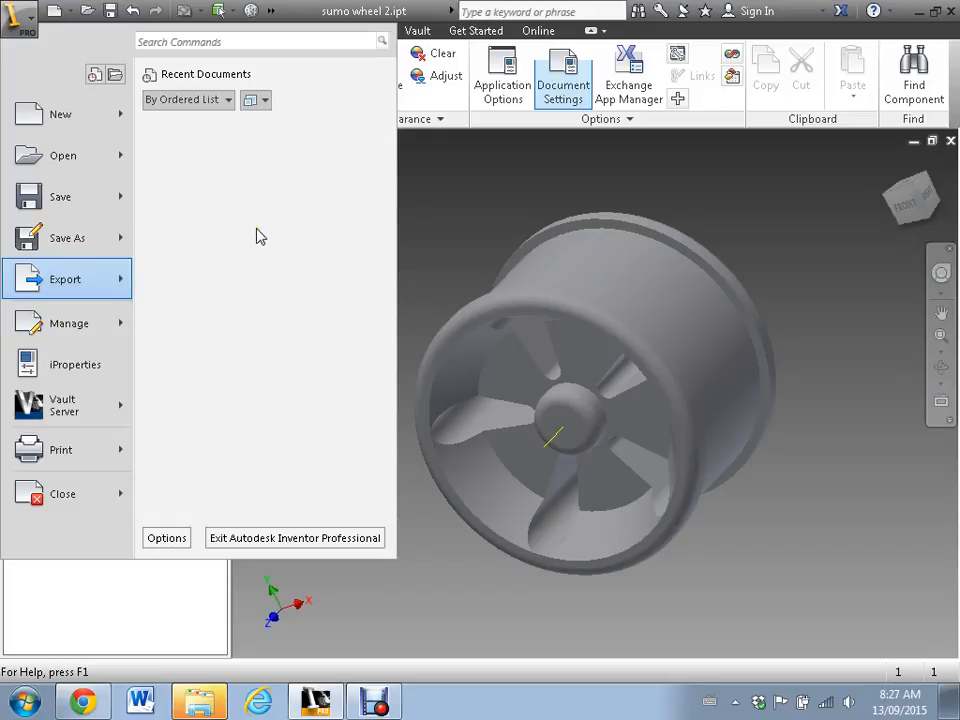
left_click(258, 236)
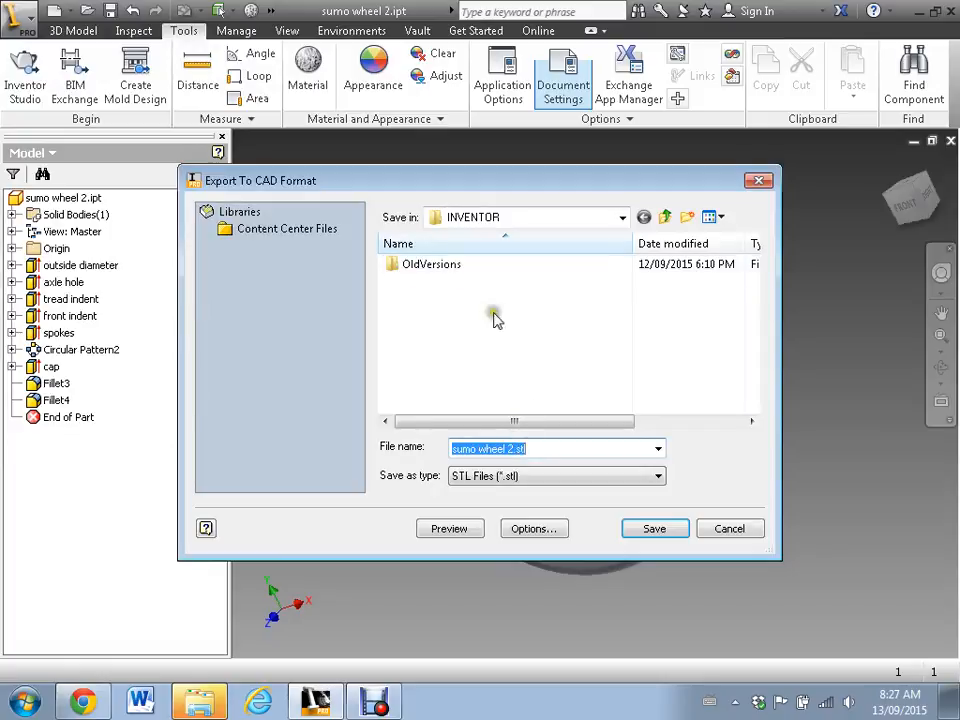
left_click(446, 533)
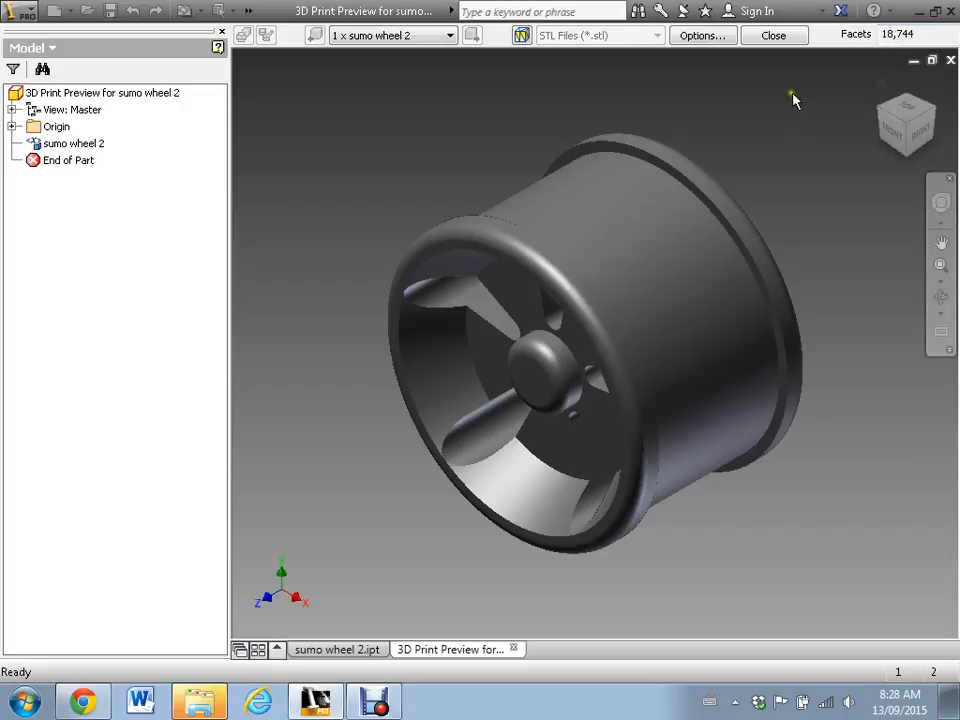
- Set the STL resolution to Low and update the print preview
left_click(703, 40)
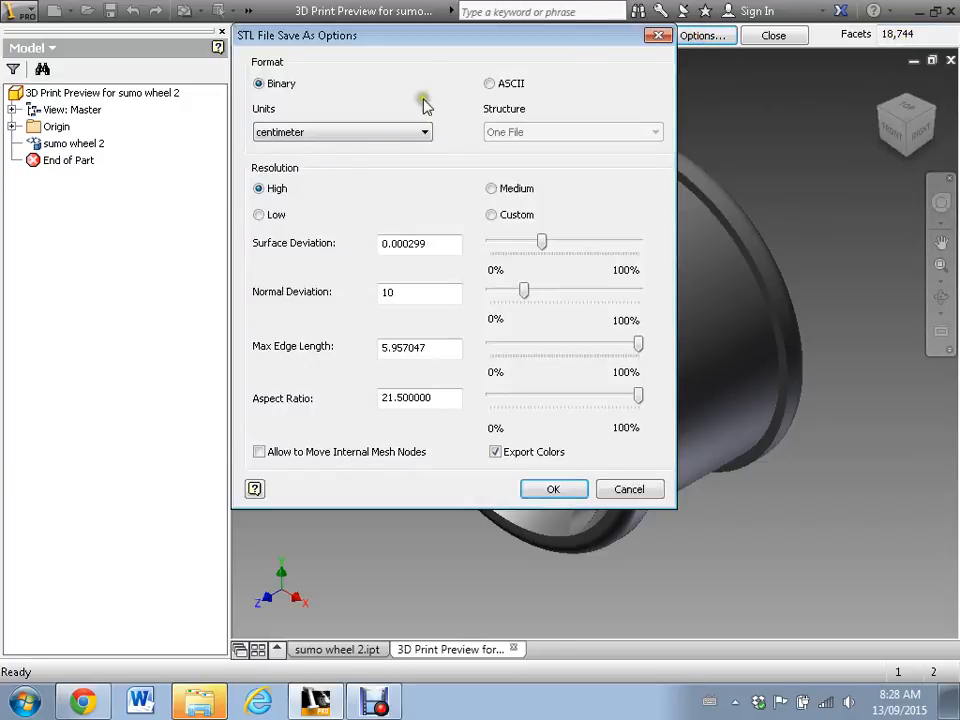
left_click(263, 216)
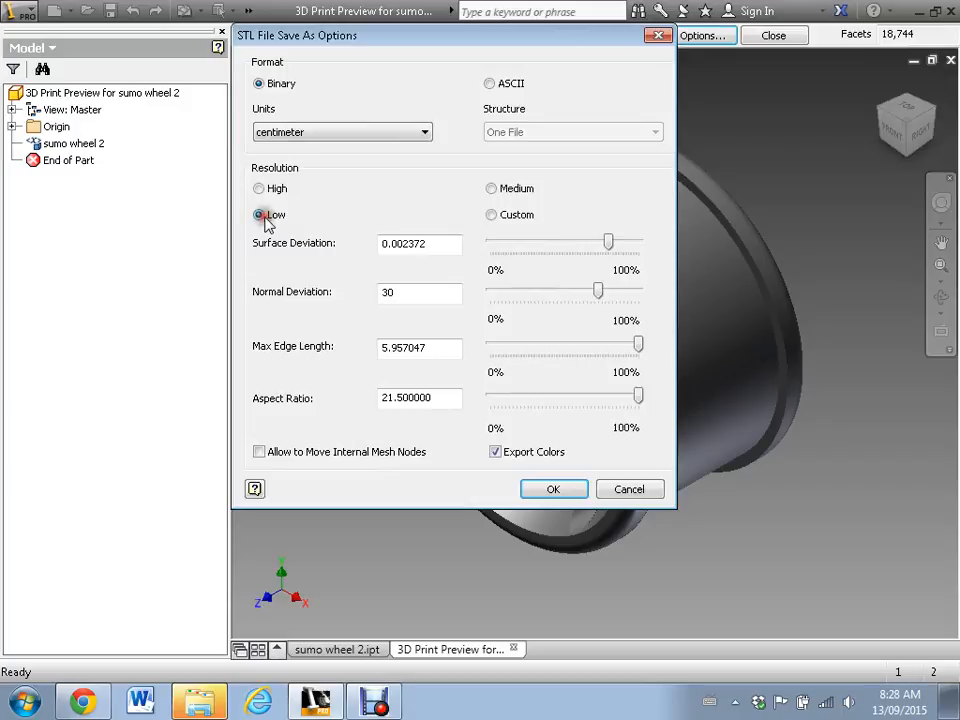
left_click(553, 490)
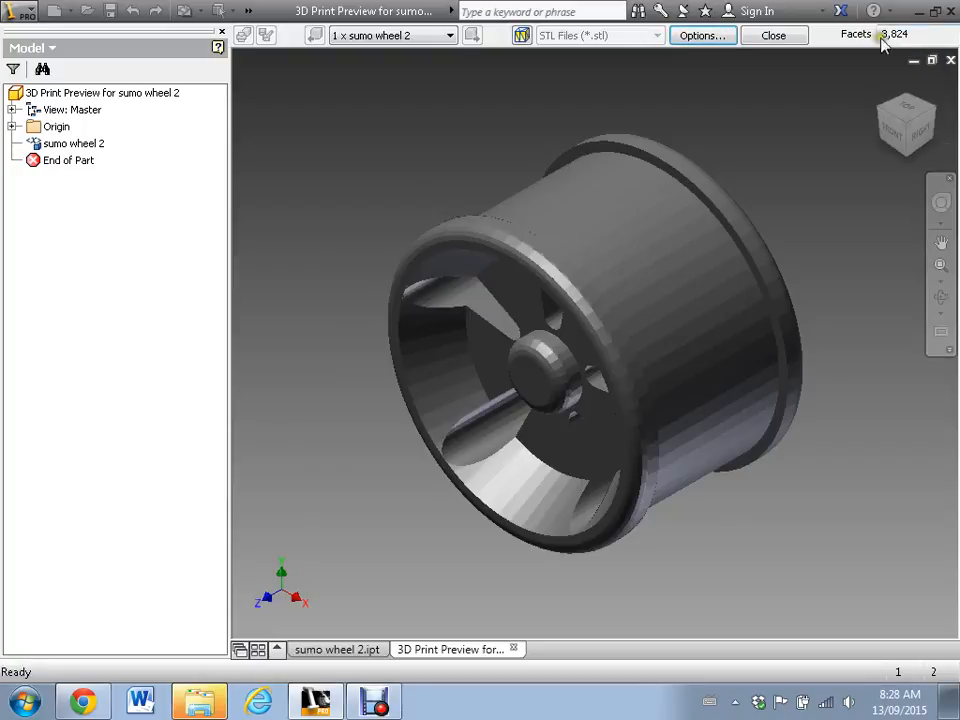
- Switch the STL to Custom resolution with the surface deviation at its maximum of 0.005957 and update the preview
left_click(720, 35)
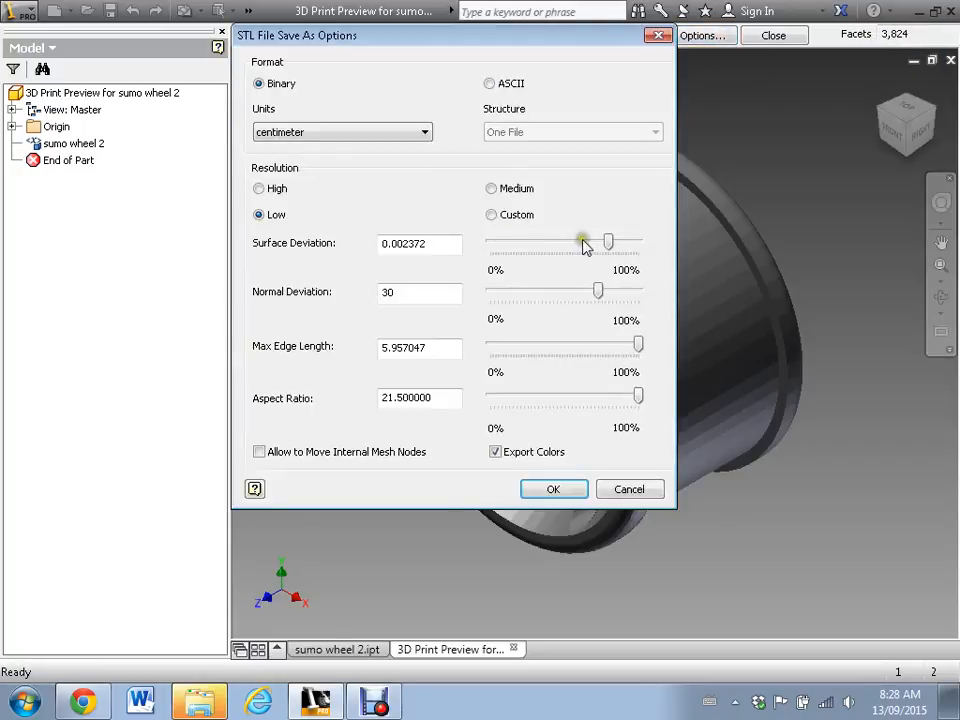
left_click(506, 214)
left_click_drag(610, 244, 641, 246)
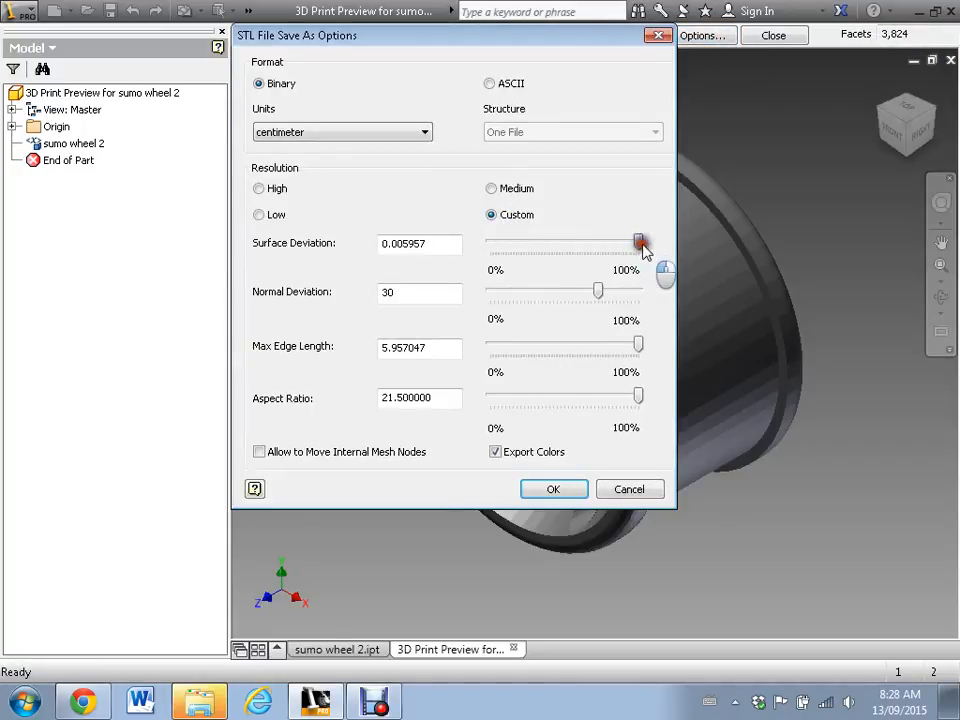
left_click(545, 490)
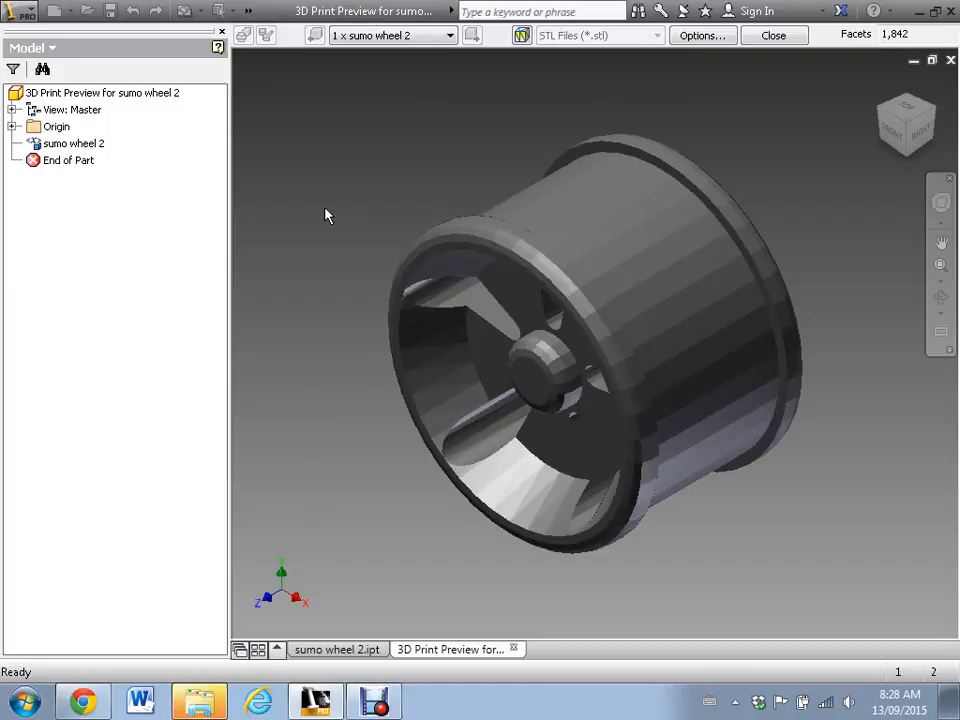
- Set the STL export to High resolution with millimeter units and update the preview
left_click(704, 37)
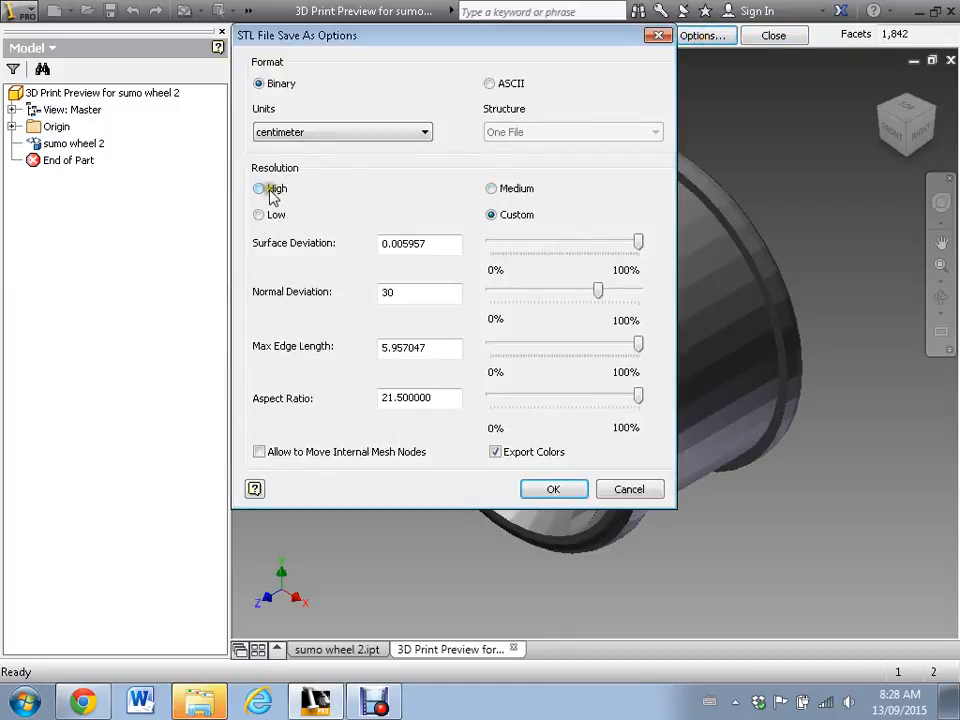
left_click(270, 189)
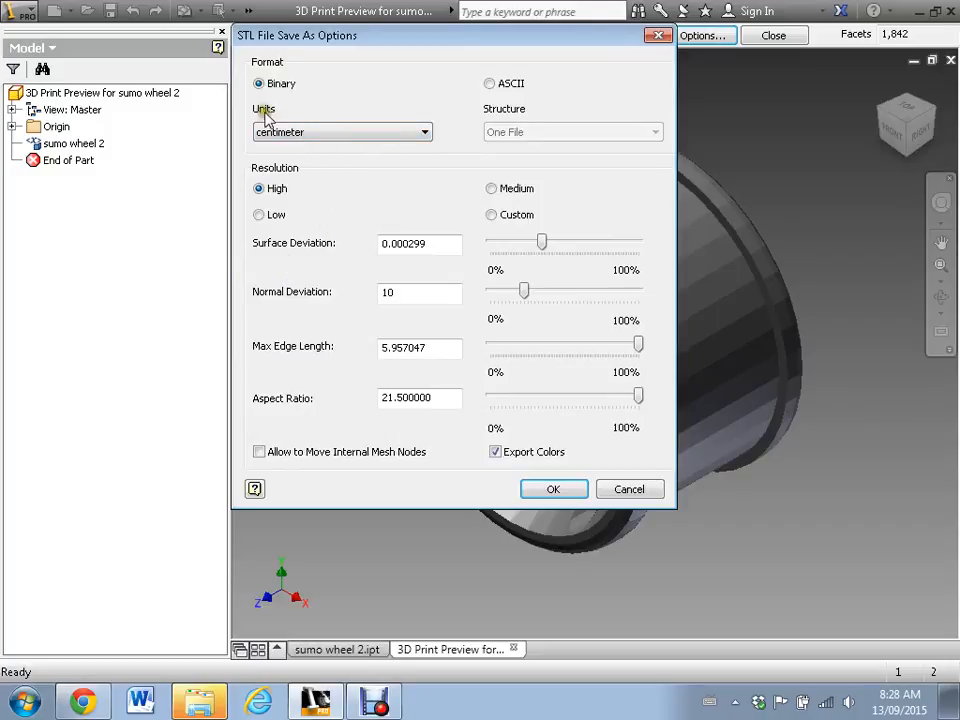
left_click(311, 134)
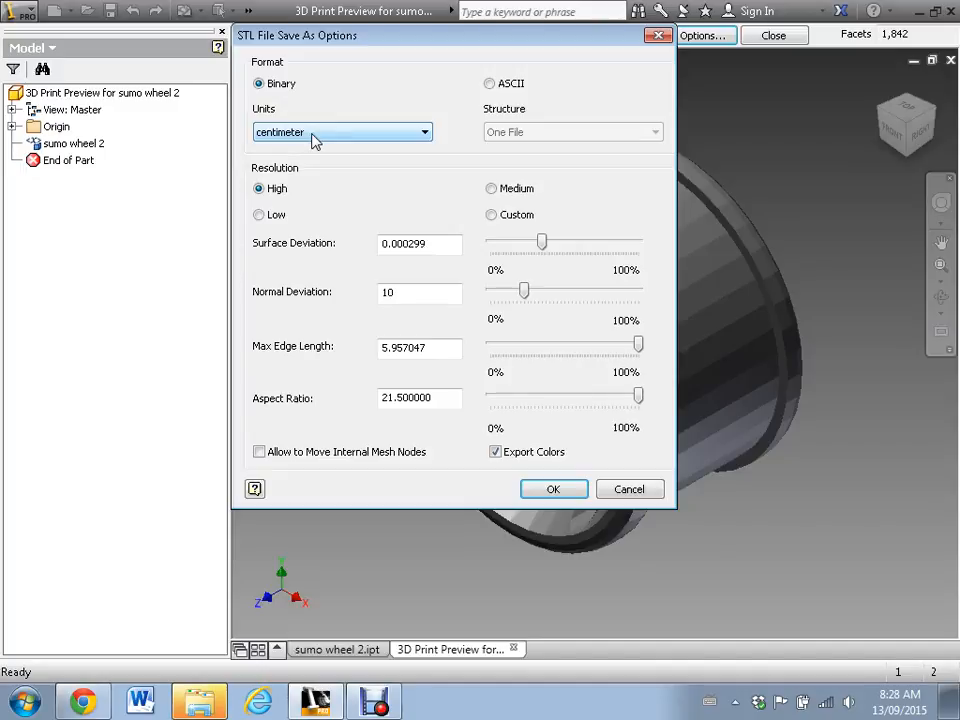
left_click(313, 138)
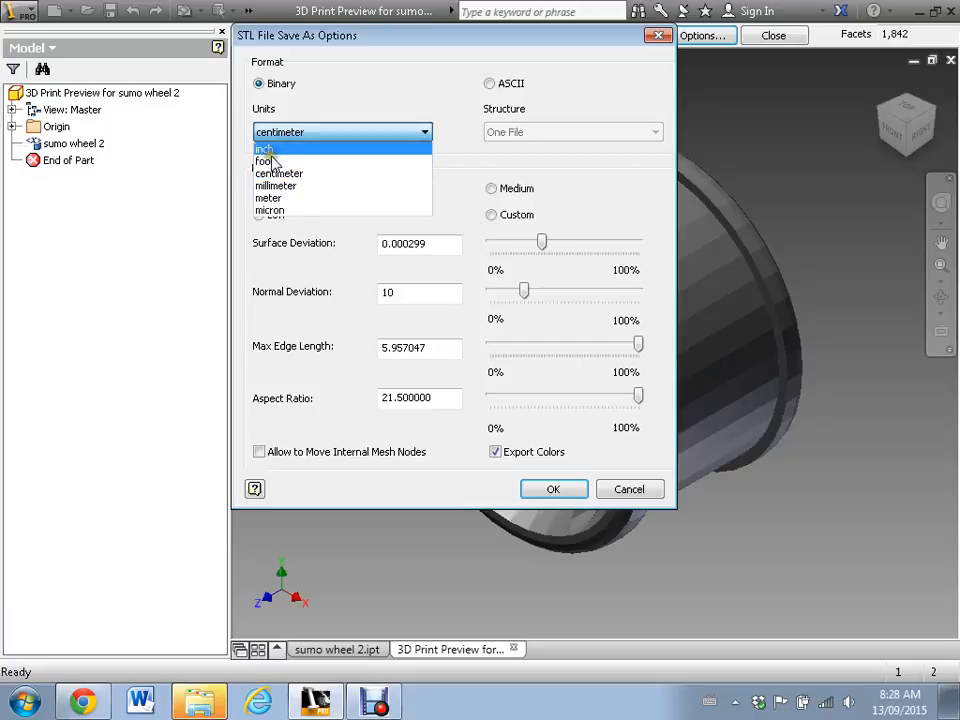
left_click(285, 187)
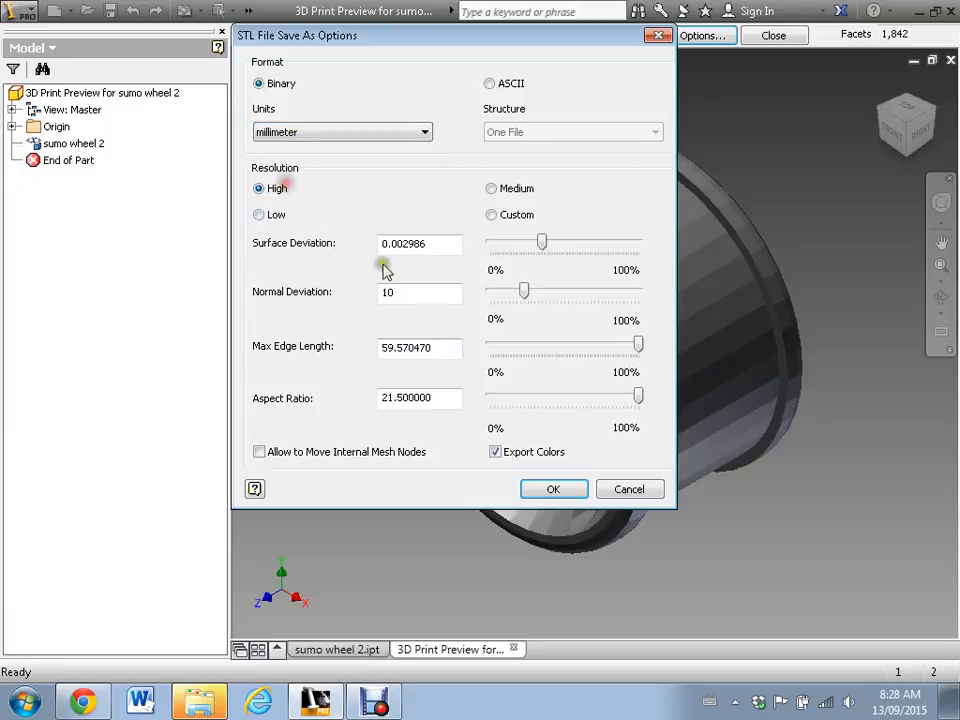
left_click(548, 490)
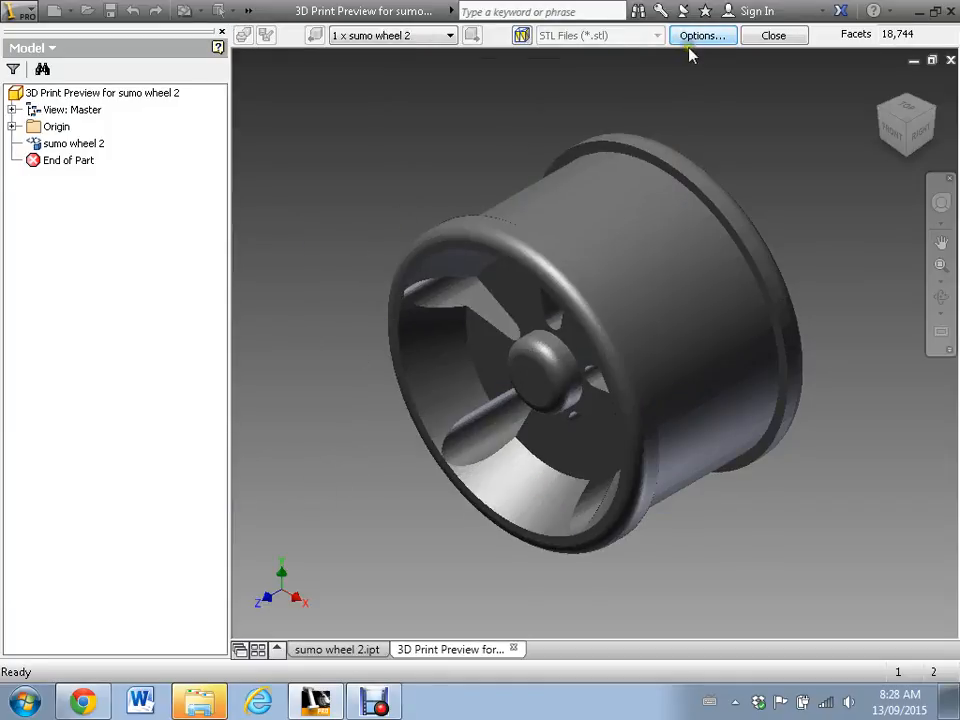
- Leave the print preview and save the wheel as sumo wheel 2.stl in the INVENTOR folder
left_click(772, 36)
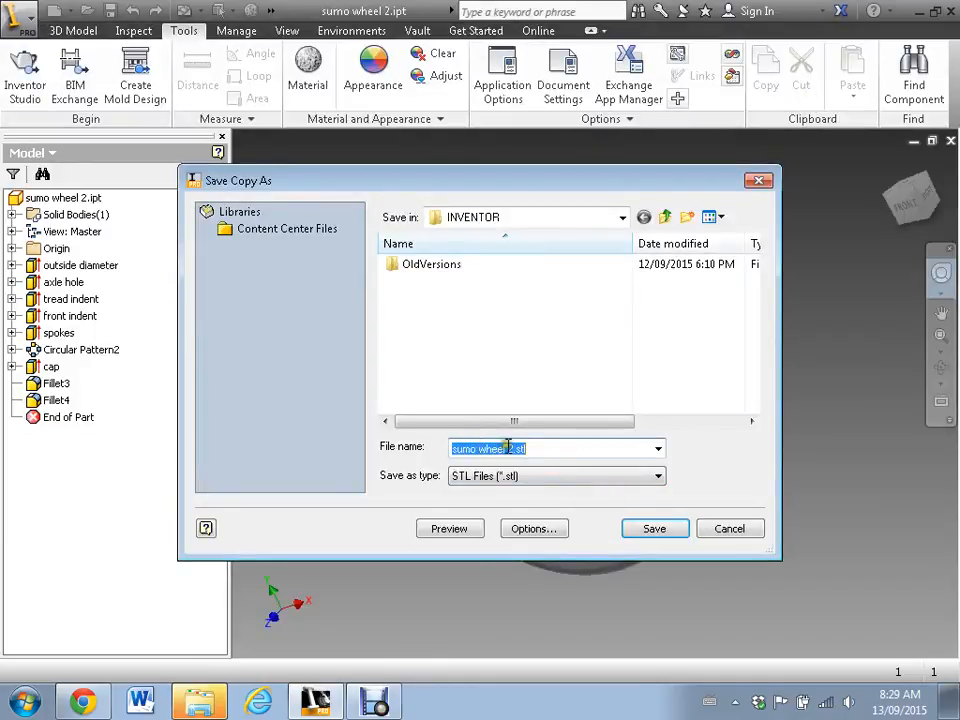
left_click(495, 477)
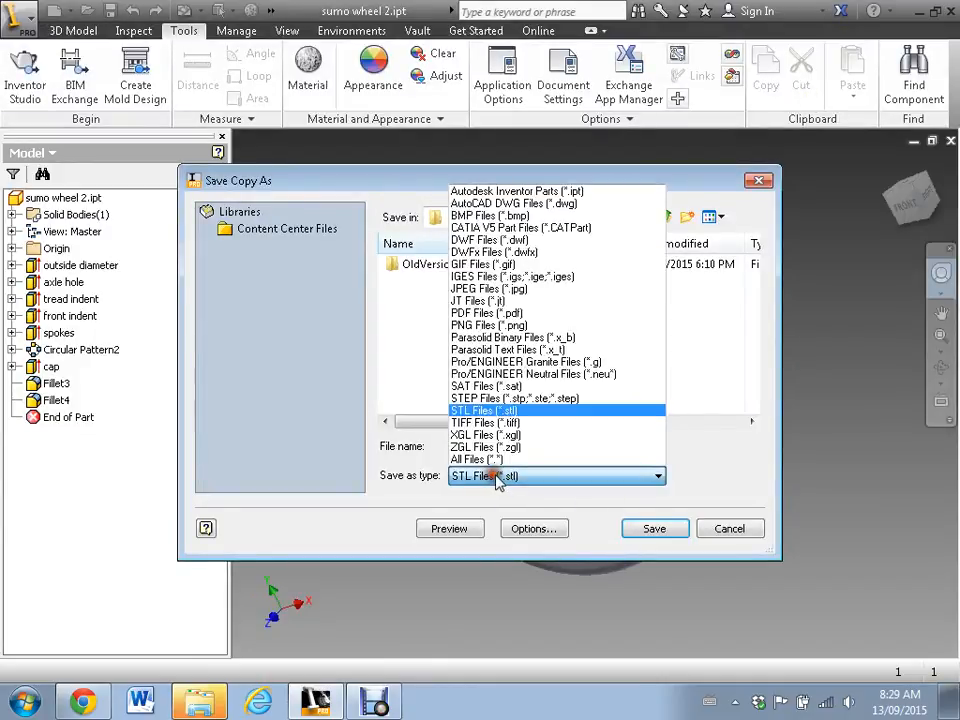
left_click(478, 411)
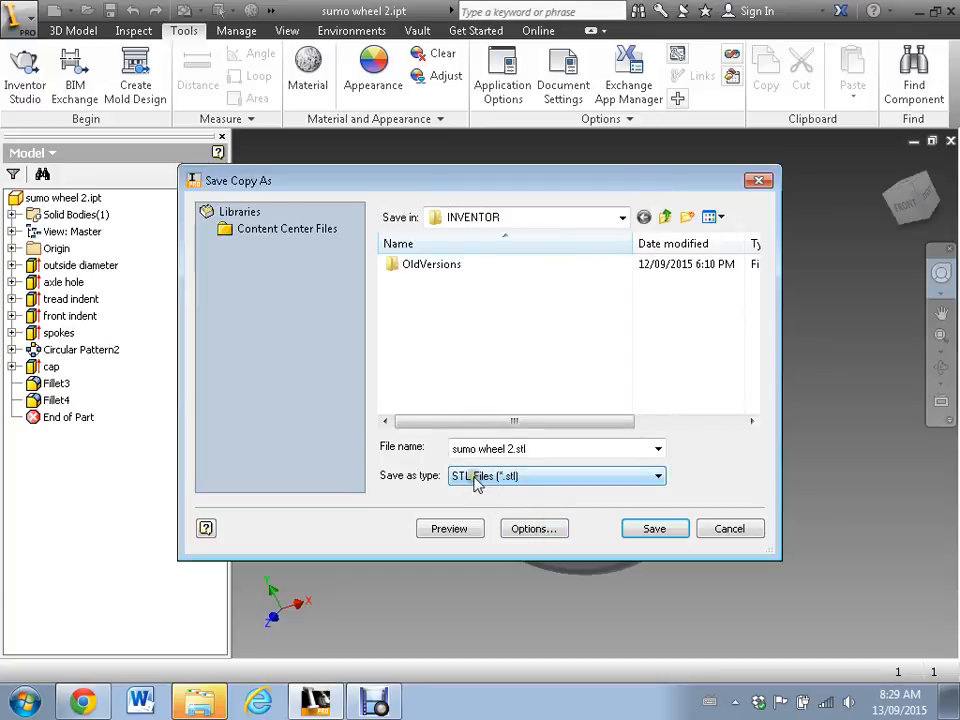
left_click(650, 533)
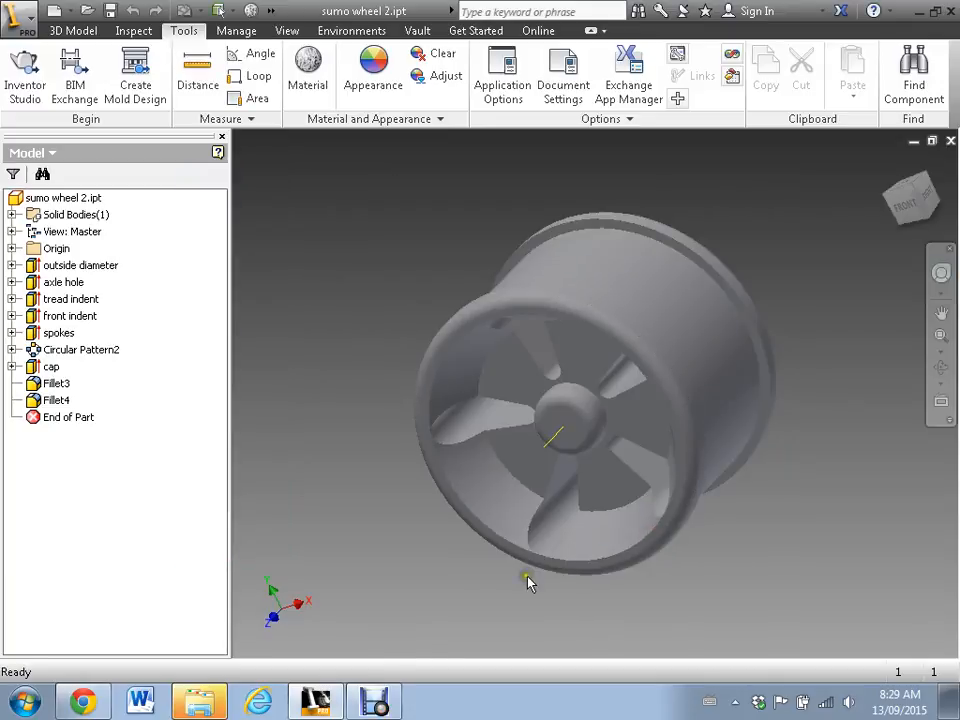
- Launch MakerBot Desktop and switch to its Prepare view with the build plate
left_click(22, 705)
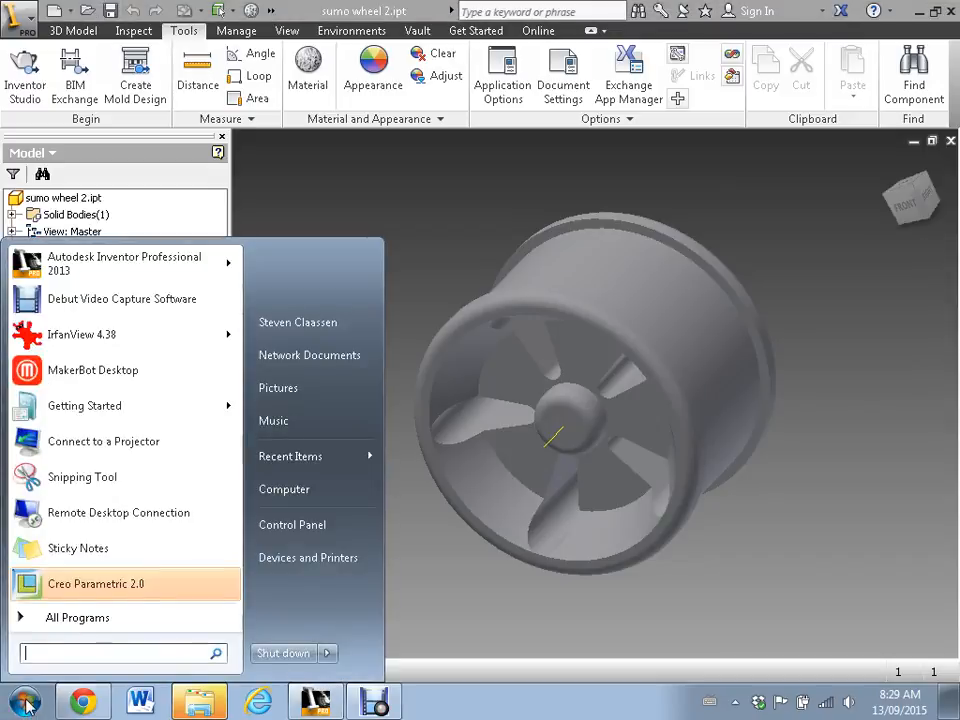
left_click(88, 612)
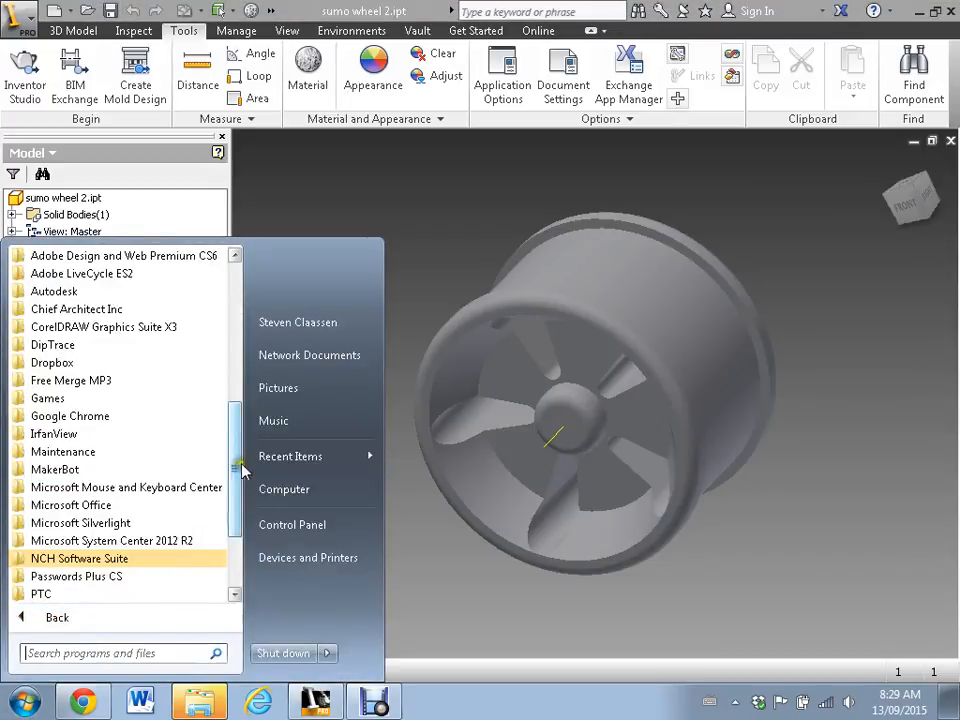
scroll(236, 458, "up", 1)
left_click_drag(236, 458, 236, 514)
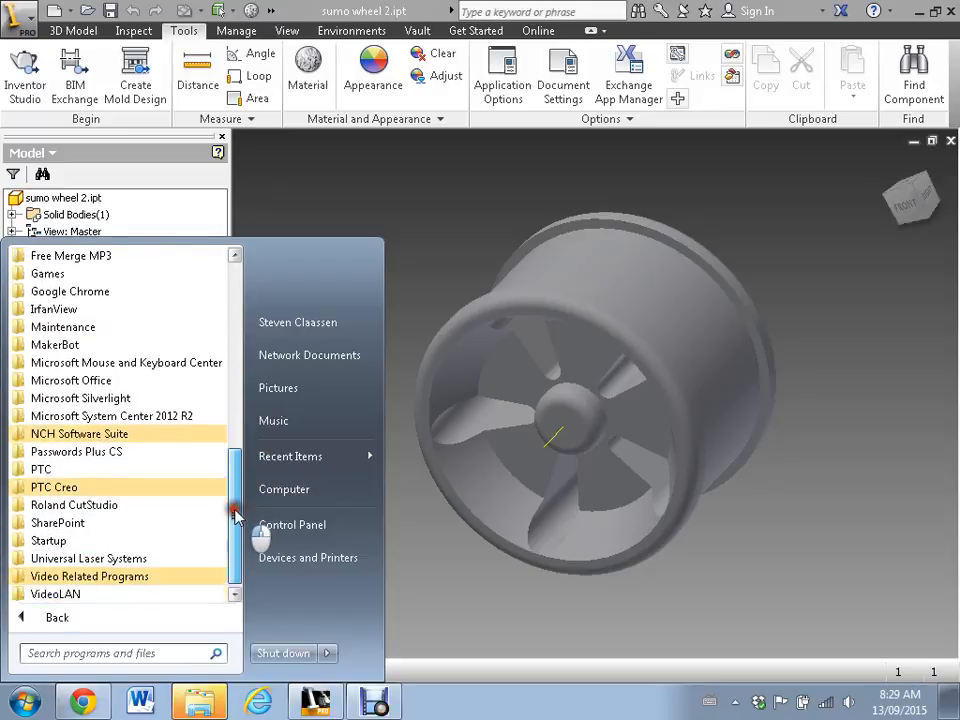
left_click(56, 344)
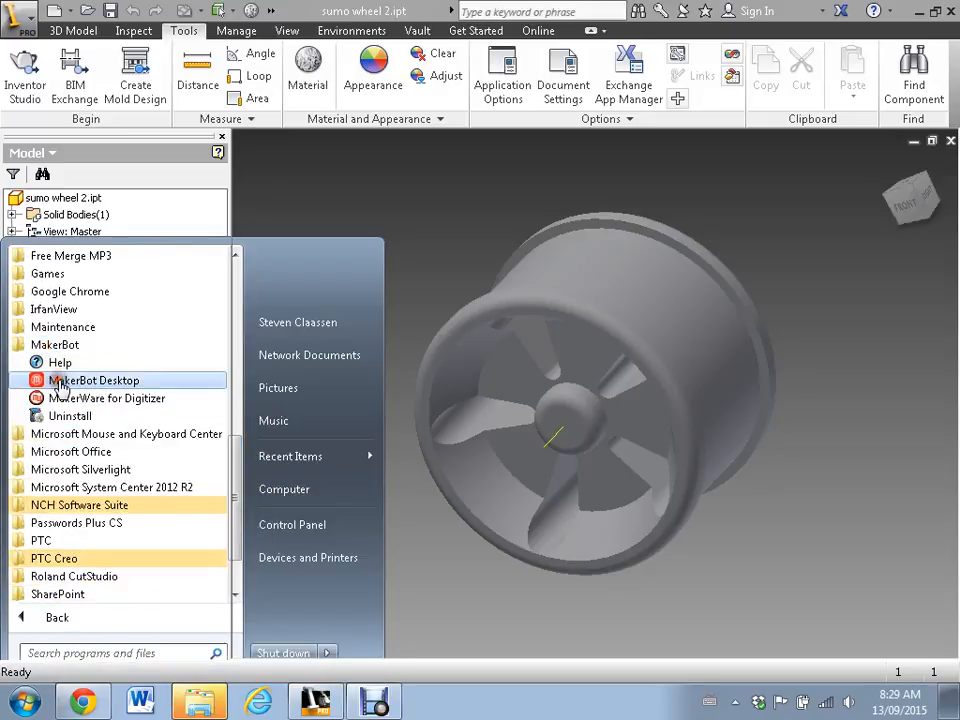
left_click(75, 381)
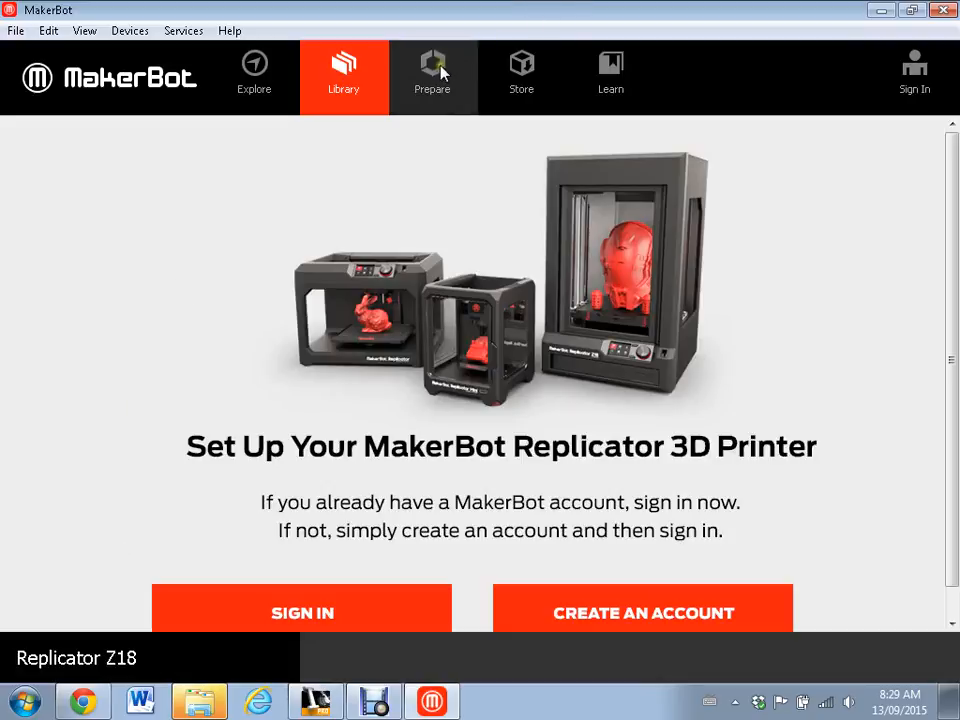
left_click(452, 92)
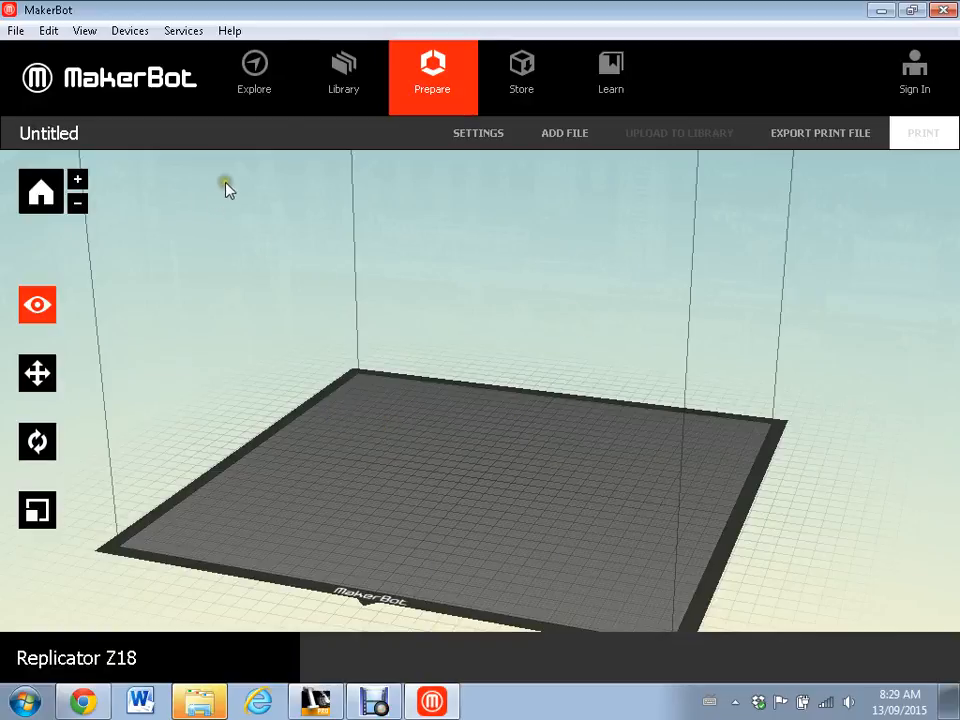
- Set the device type to Replicator 2
left_click(127, 35)
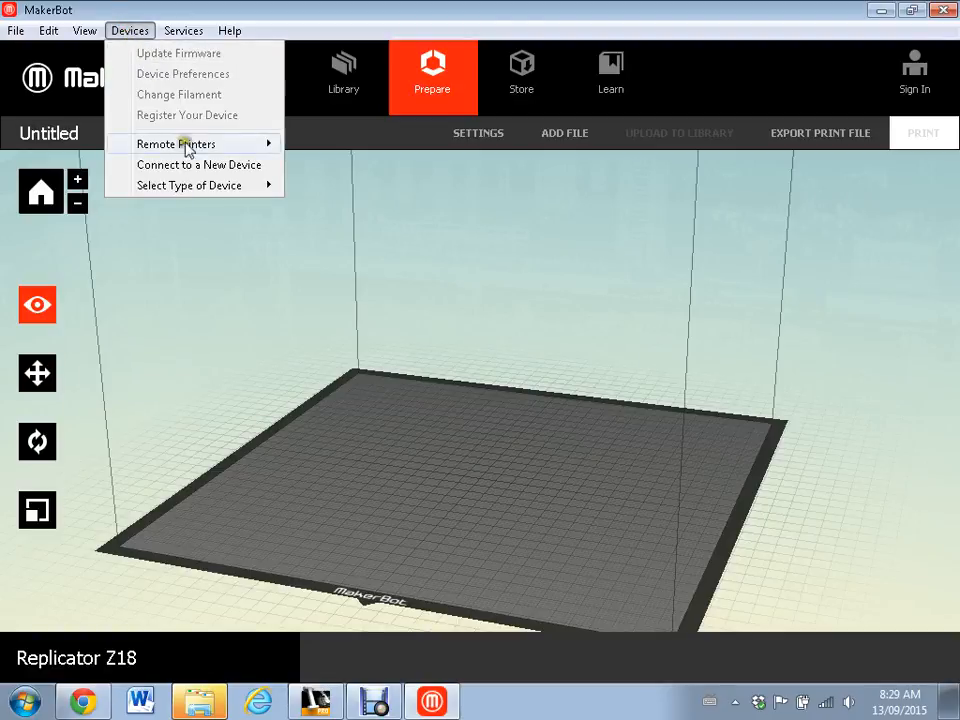
mouse_move(203, 192)
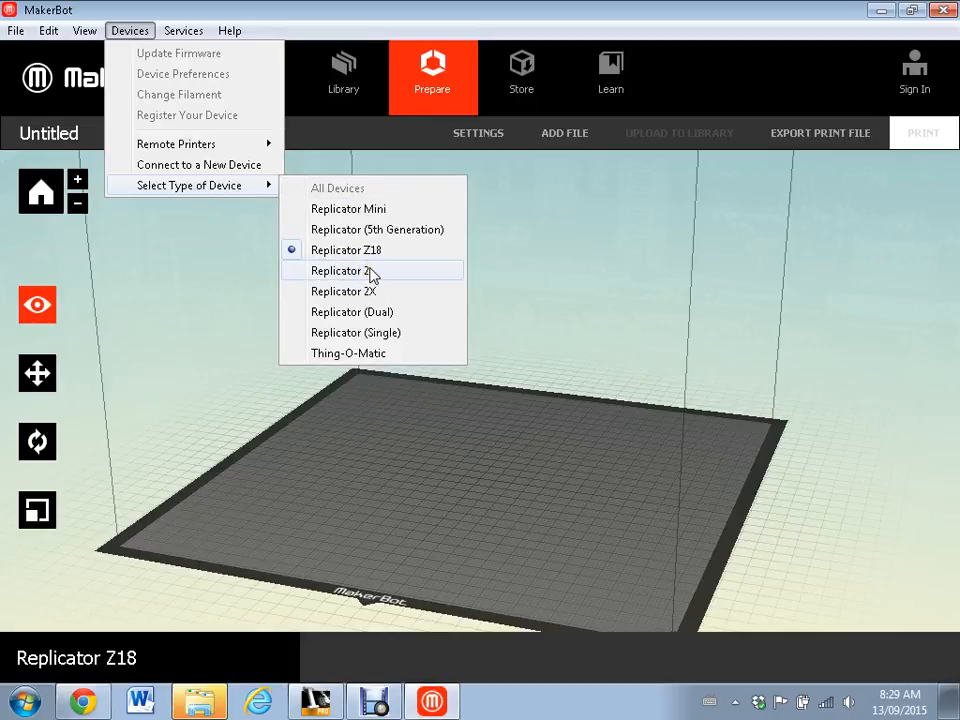
left_click(368, 272)
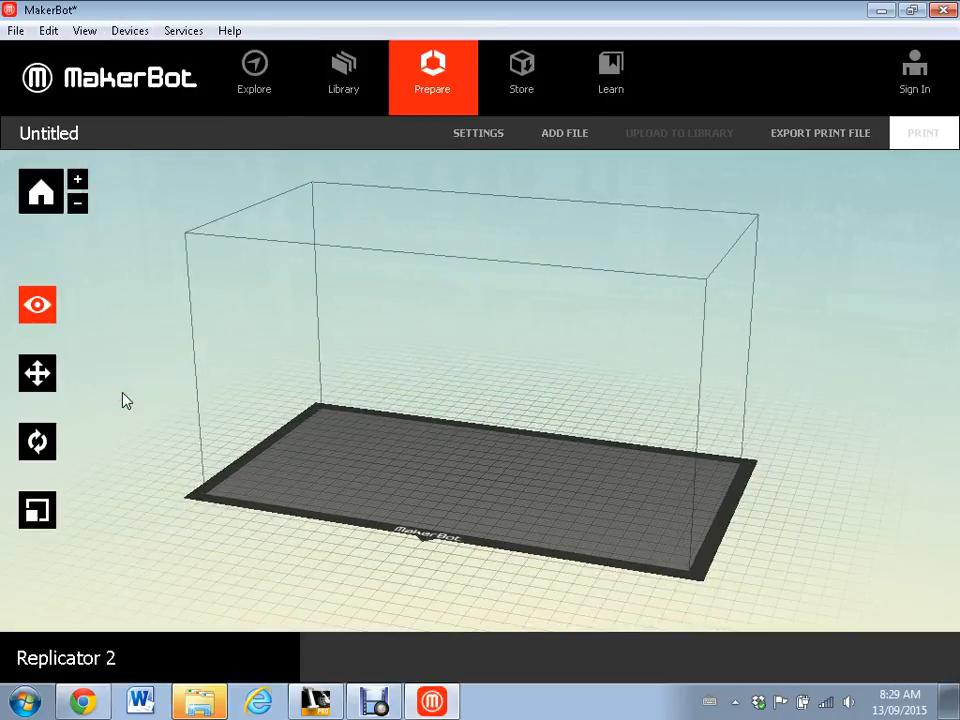
- Open the print settings and set the print quality to High
left_click(463, 136)
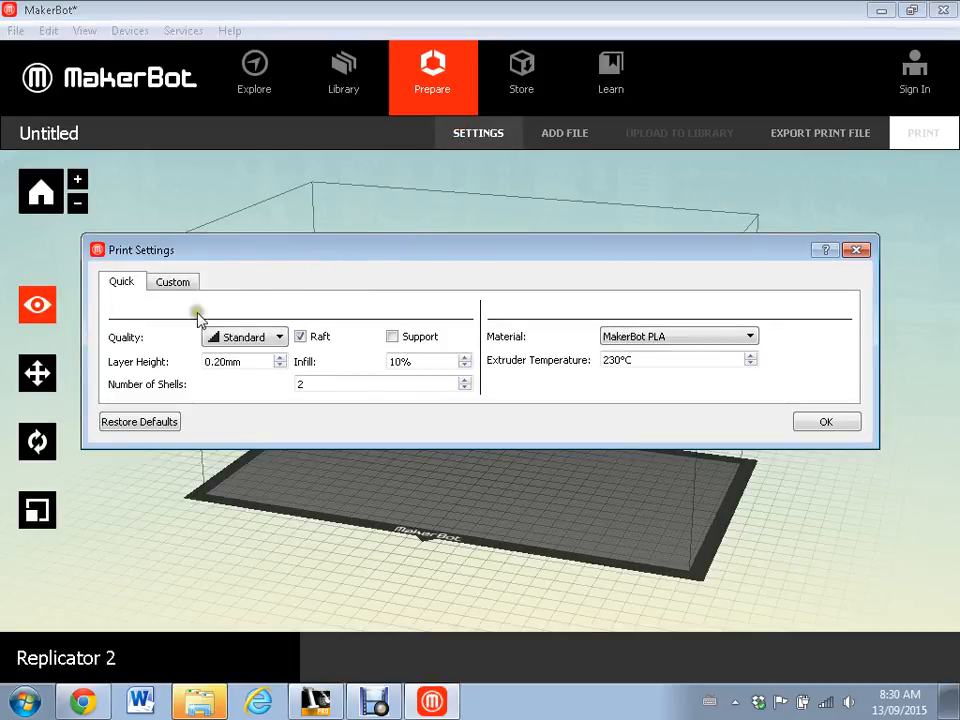
left_click(281, 340)
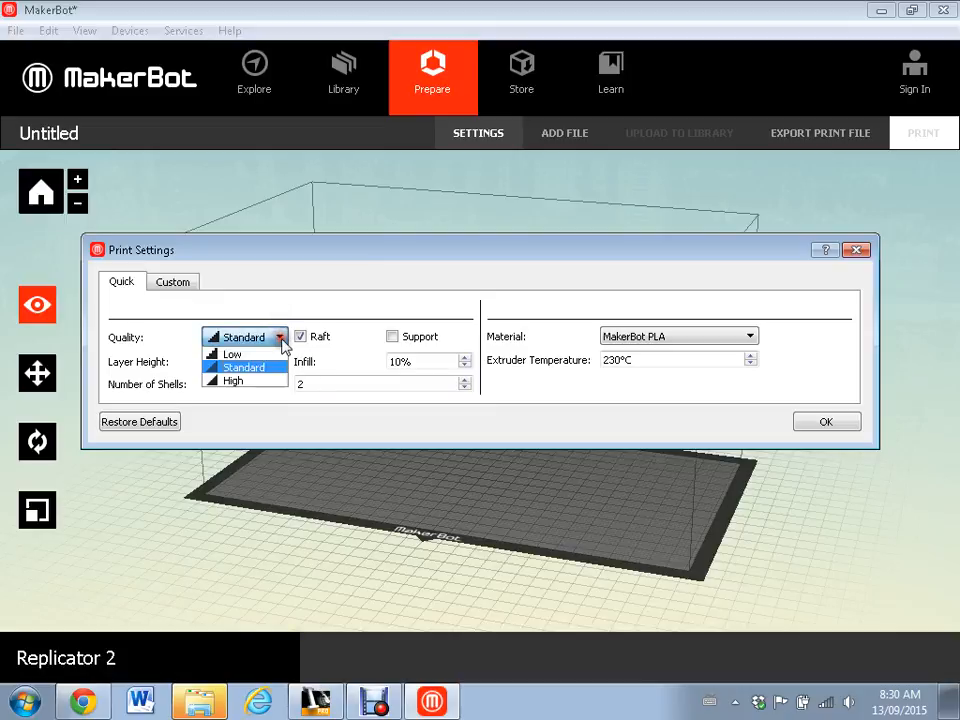
left_click(244, 381)
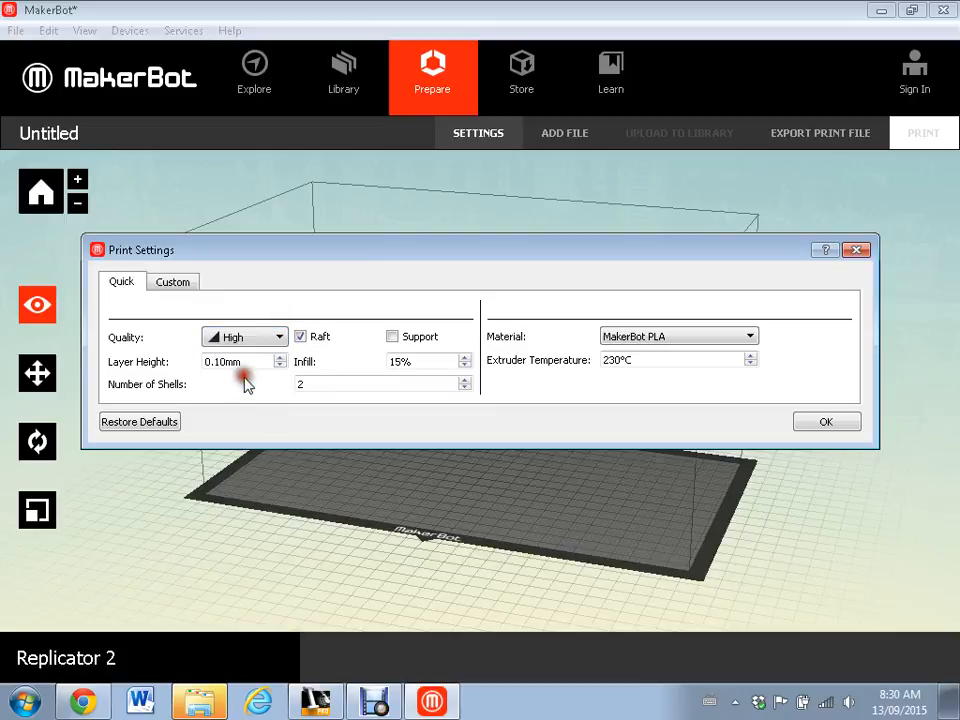
left_click(281, 339)
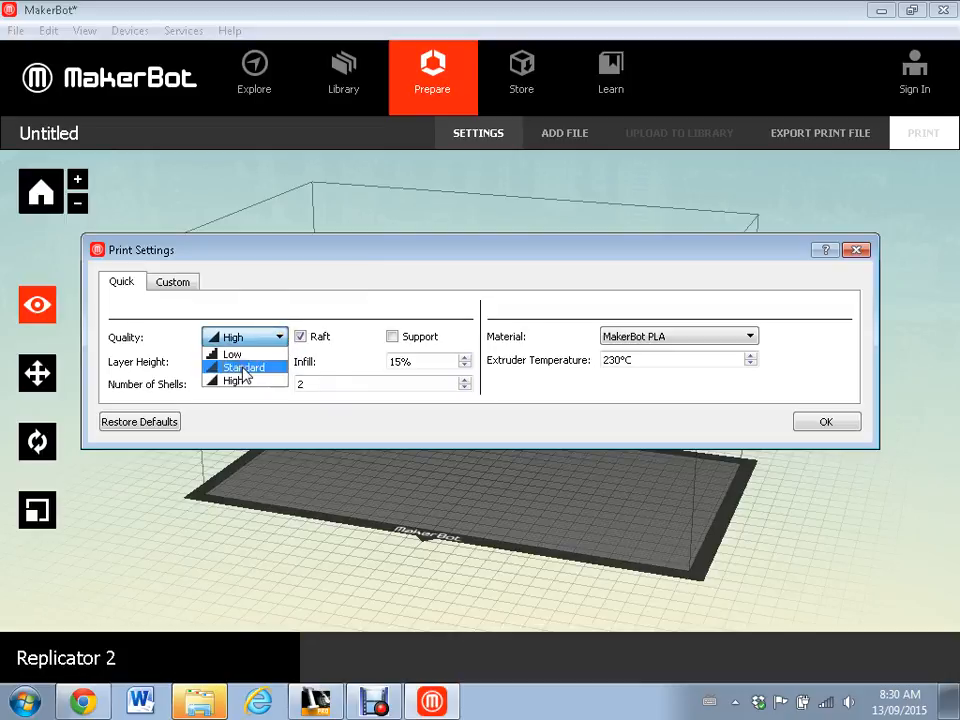
left_click(253, 297)
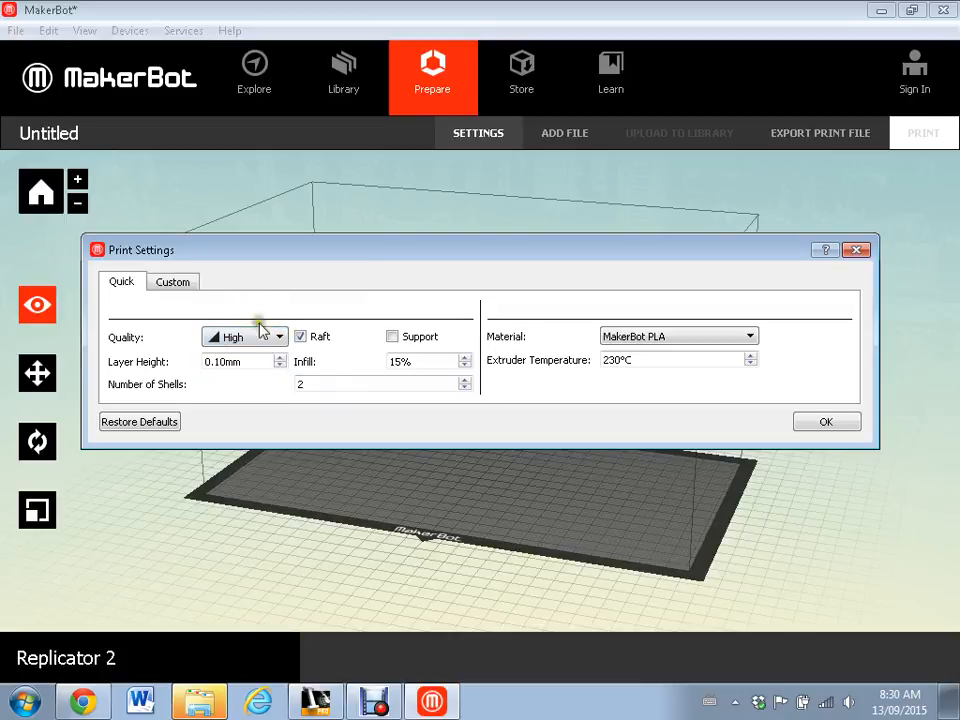
- Turn off the raft and set the layer height to 0.20 mm
left_click(163, 342)
left_click(314, 340)
left_click(280, 358)
left_click(280, 358)
- Set the infill to 25% and the number of shells to 3
left_click(464, 357)
left_click(306, 386)
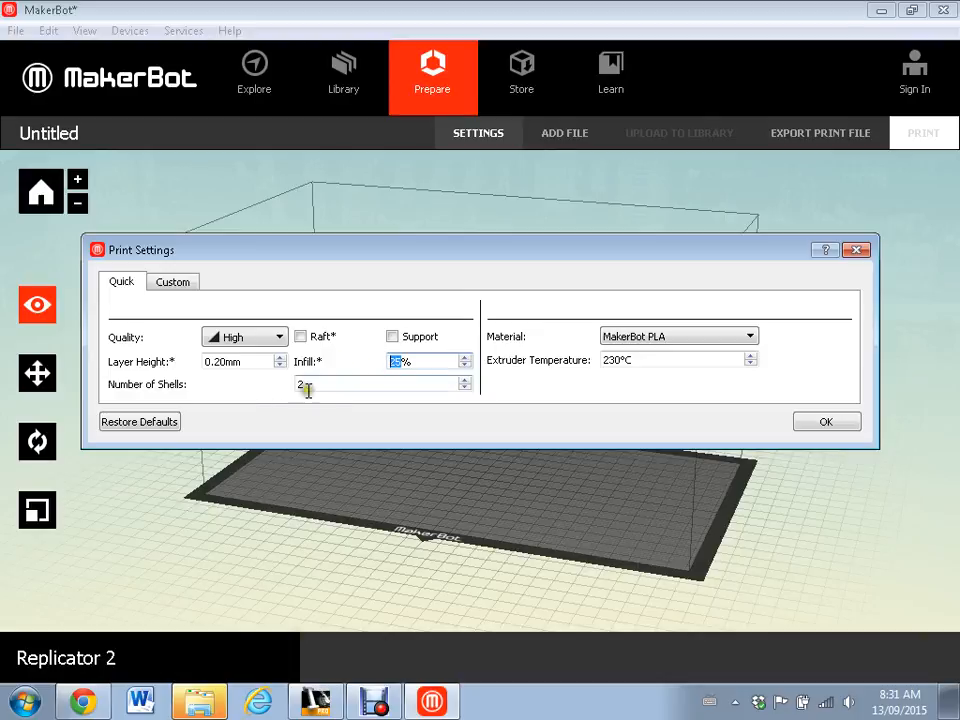
left_click(386, 360)
left_click(349, 387)
double_click(308, 385)
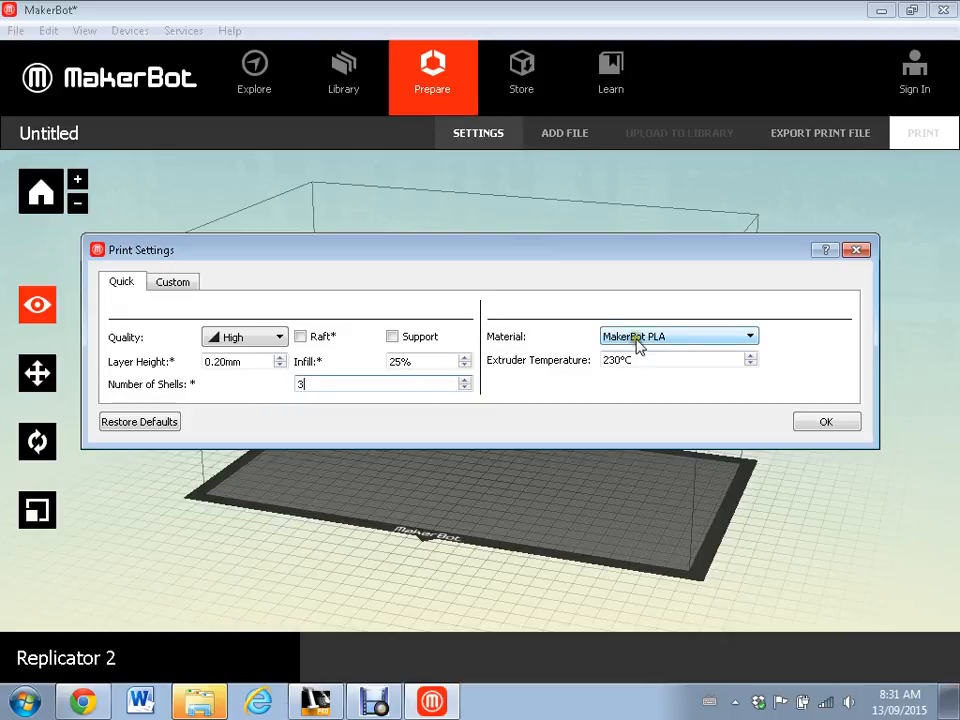
- Keep MakerBot PLA as the material, set the extruder temperature to 220°C and accept the print settings
left_click(695, 338)
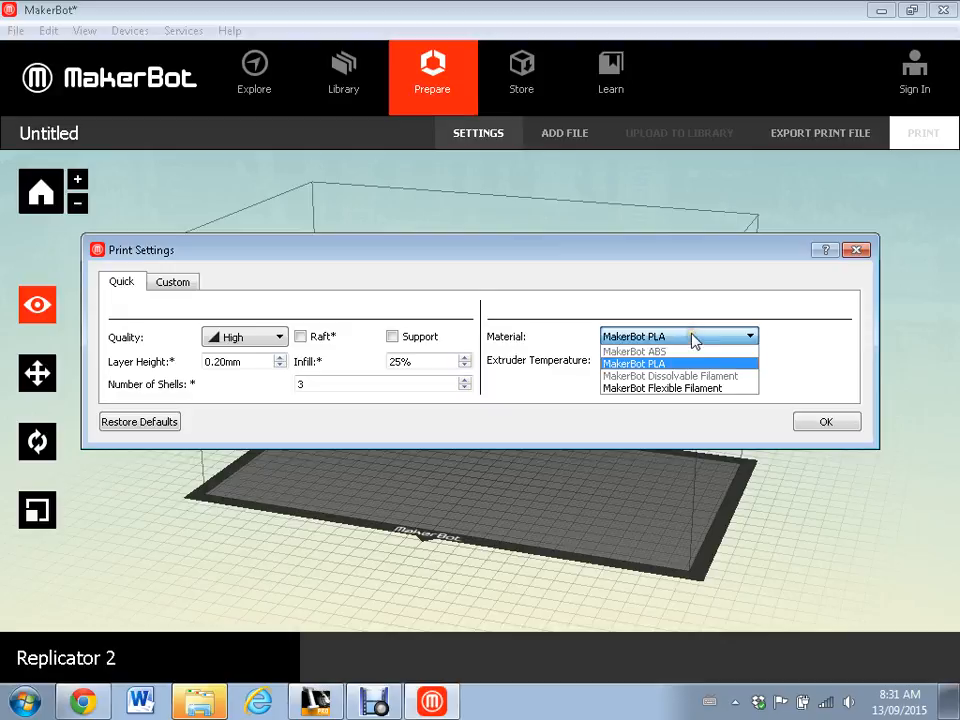
left_click(692, 337)
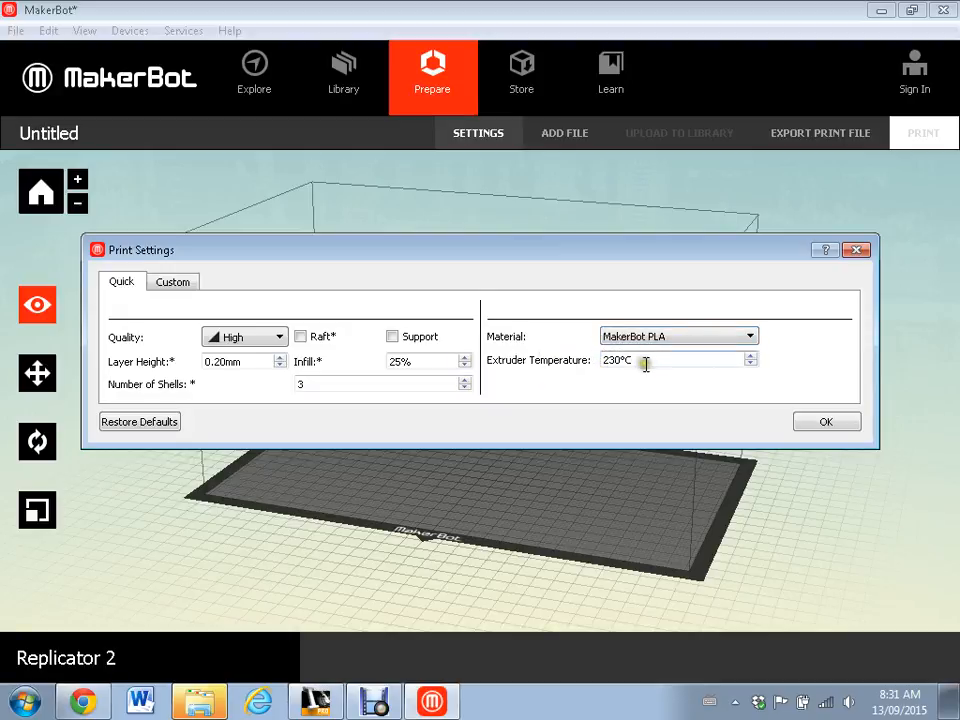
left_click(614, 360)
key("BackSpace")
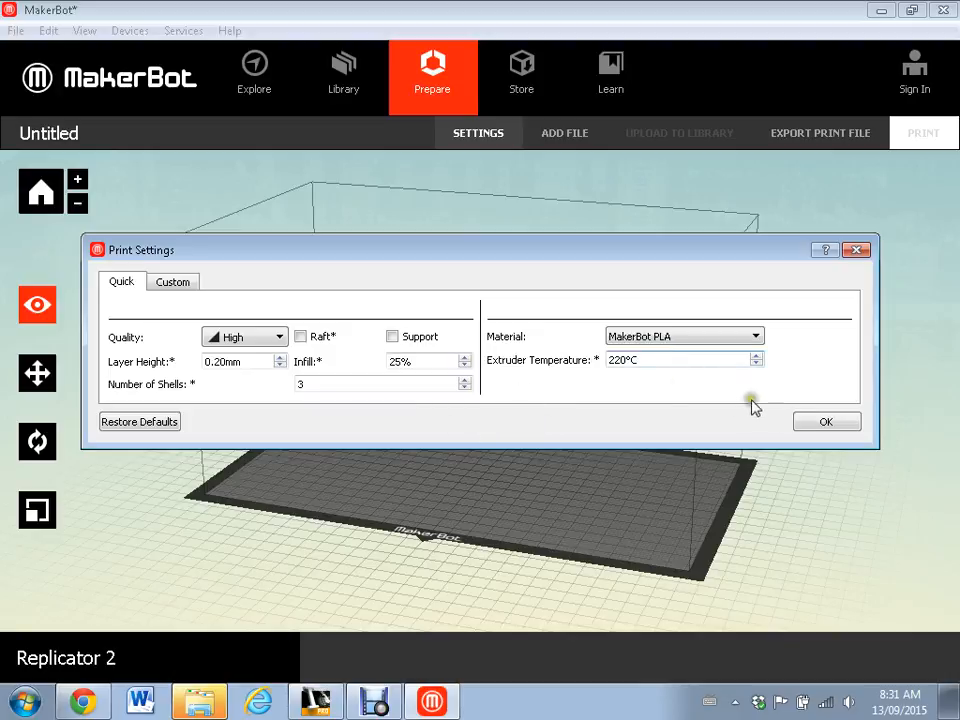
left_click(828, 424)
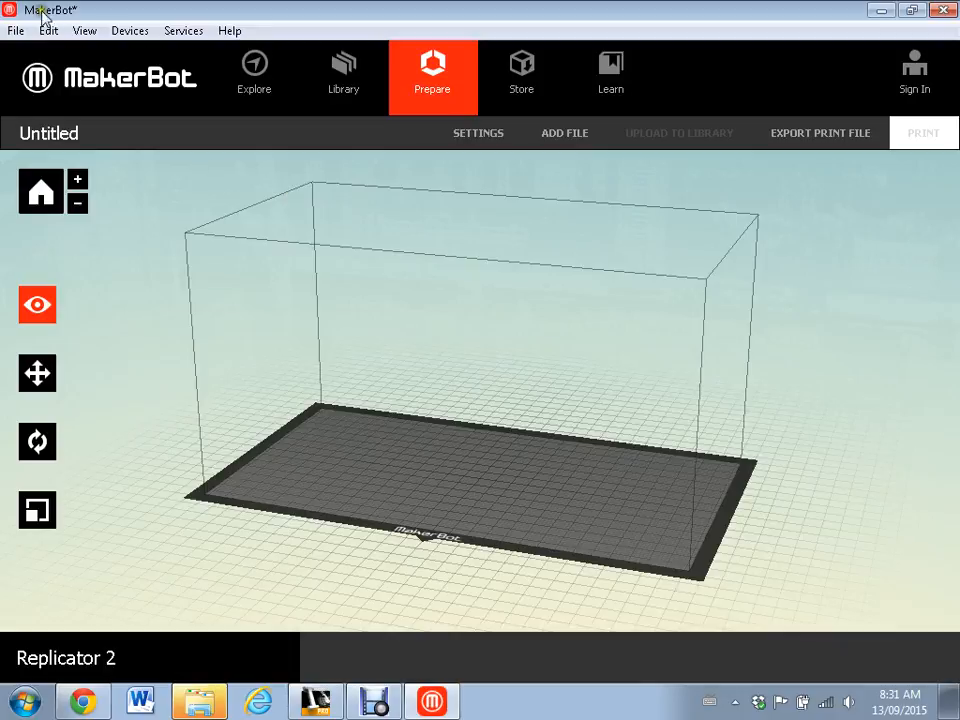
- Open sumo wheel 2.stl from the INVENTOR folder and place the wheel on the platform
left_click(16, 31)
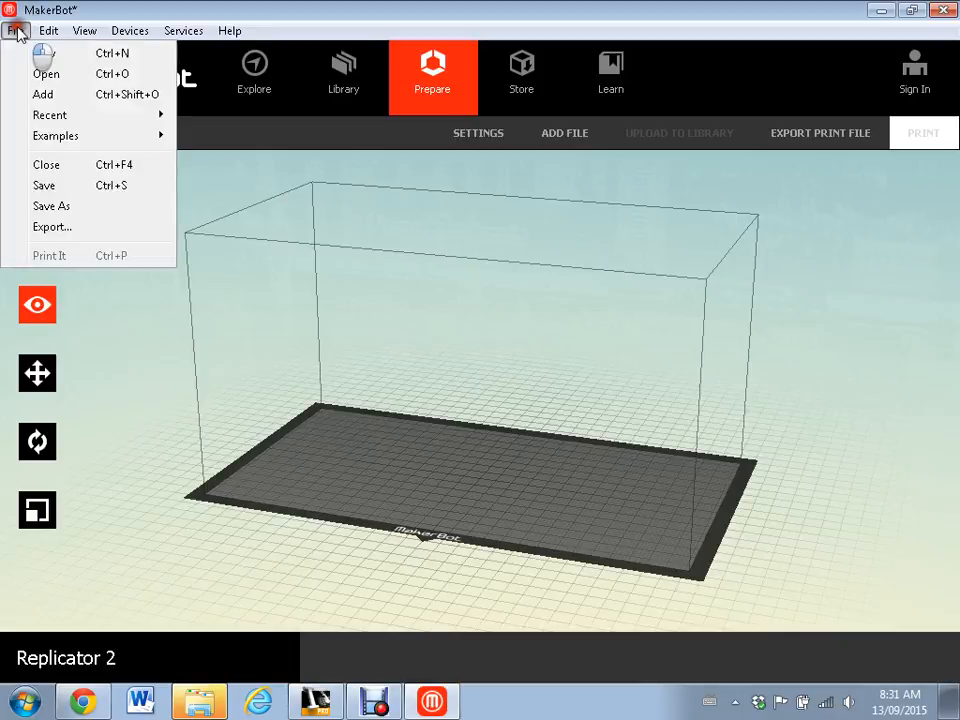
left_click(47, 73)
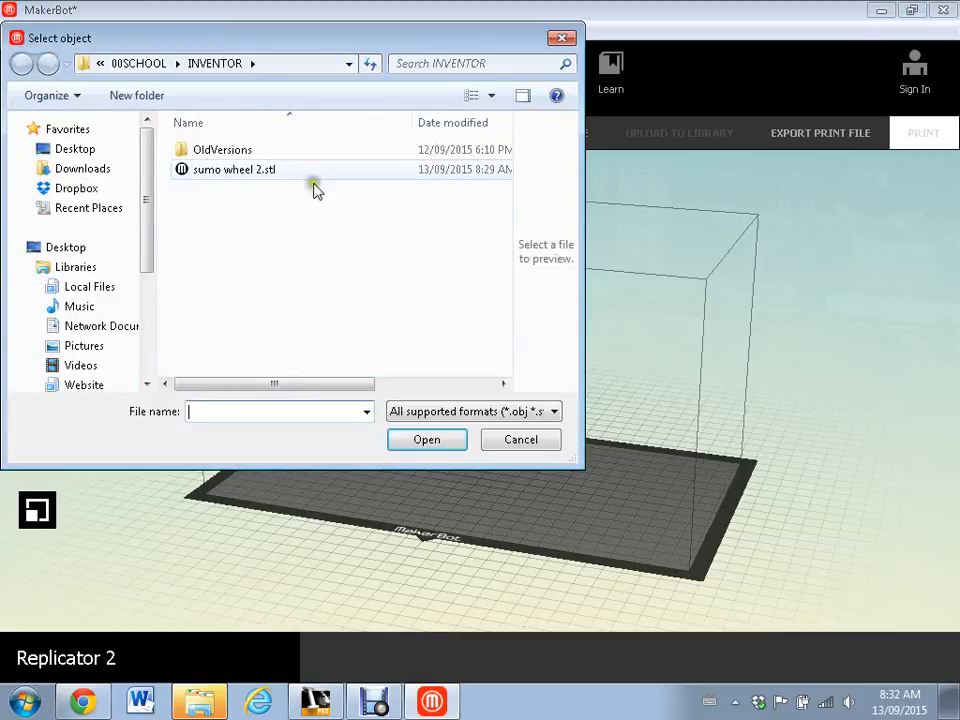
left_click(214, 173)
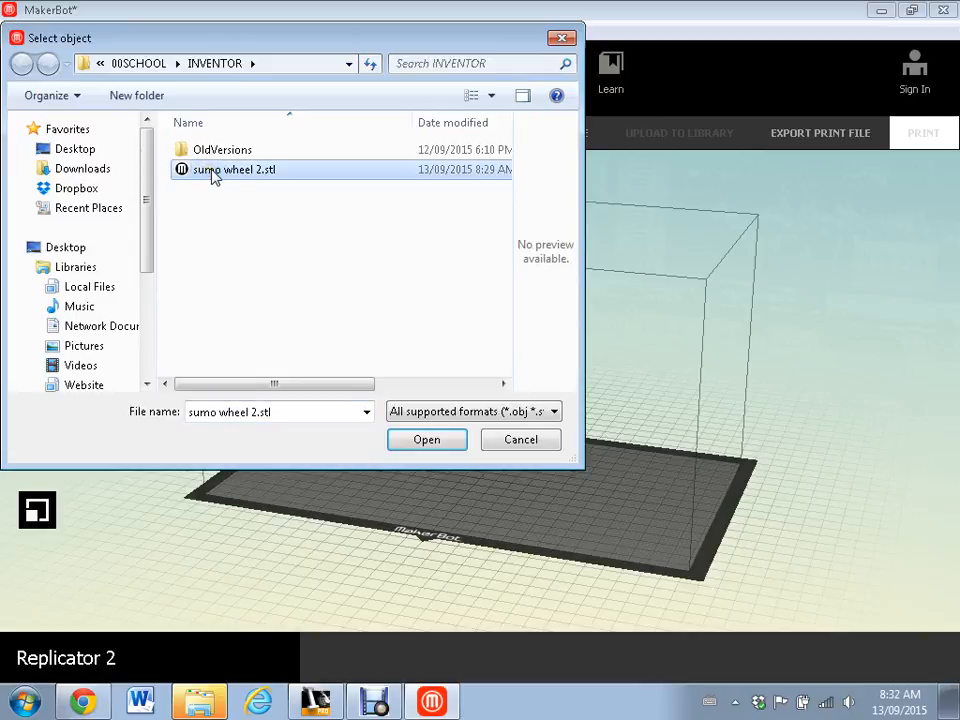
double_click(214, 172)
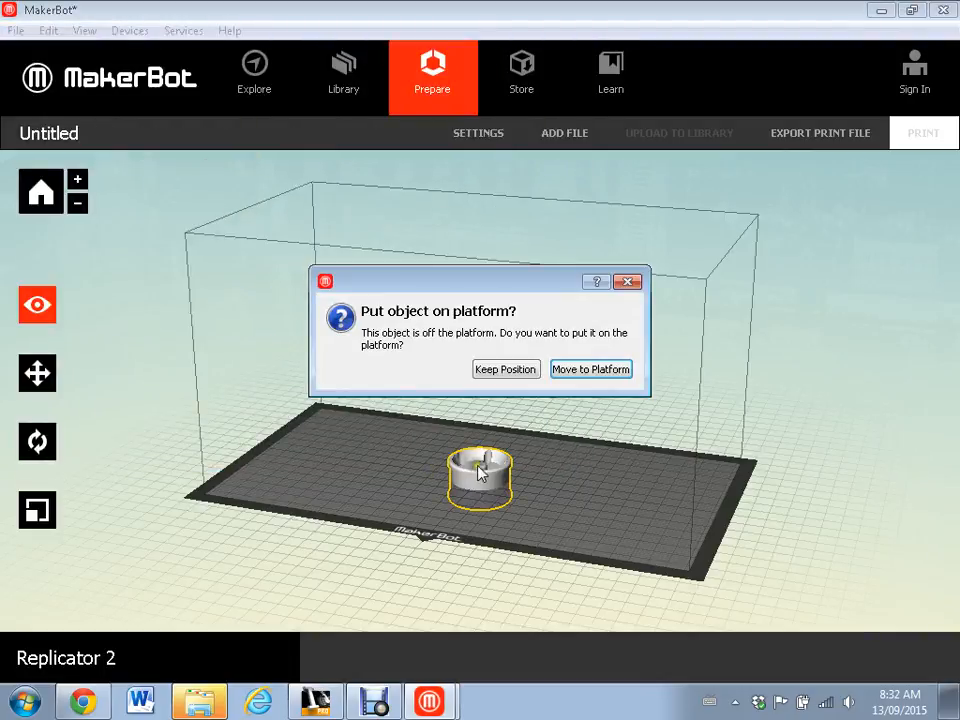
left_click(598, 372)
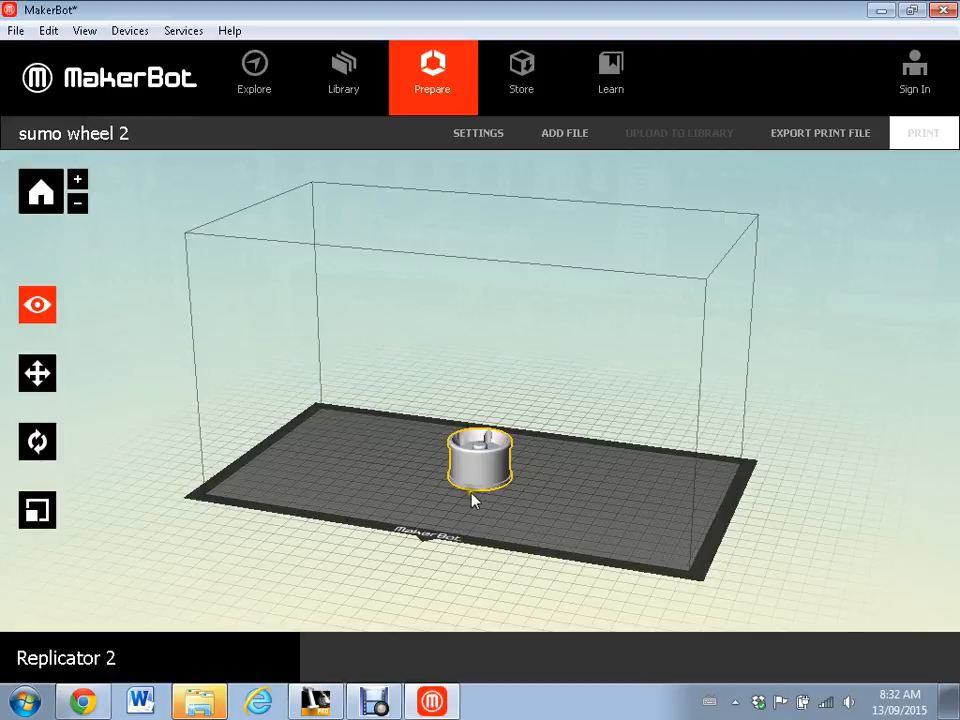
- Examine the wheel on the build plate from different angles and distances
left_click_drag(354, 422, 195, 405)
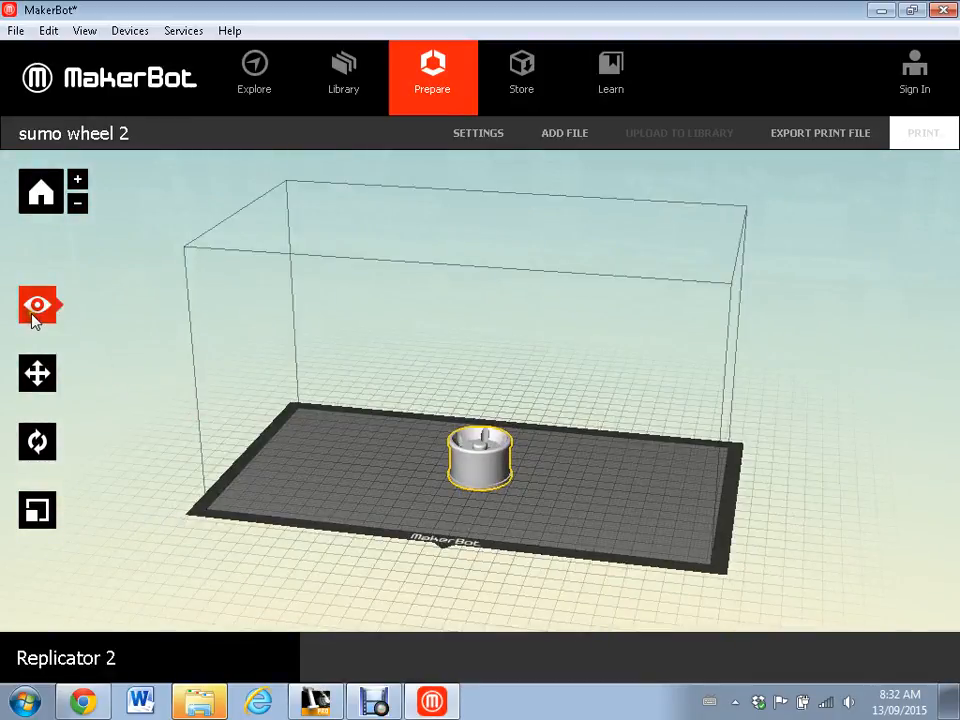
left_click_drag(334, 452, 381, 439)
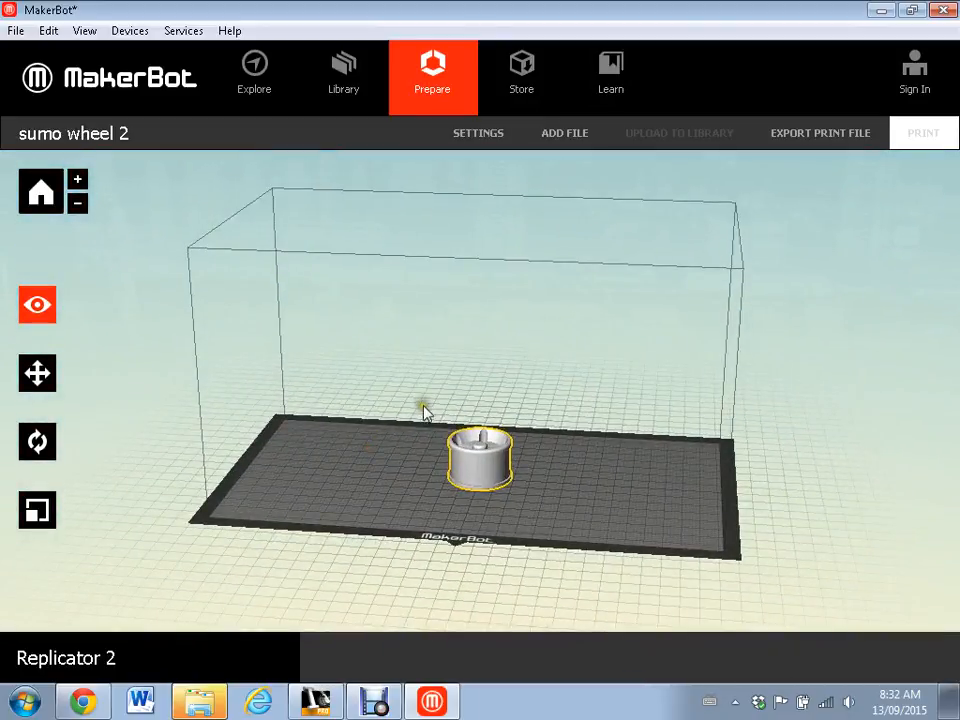
mouse_move(424, 407)
left_mouse_down()
mouse_move(420, 459)
mouse_move(291, 386)
mouse_move(405, 405)
left_mouse_up()
scroll(459, 510, "down", 5)
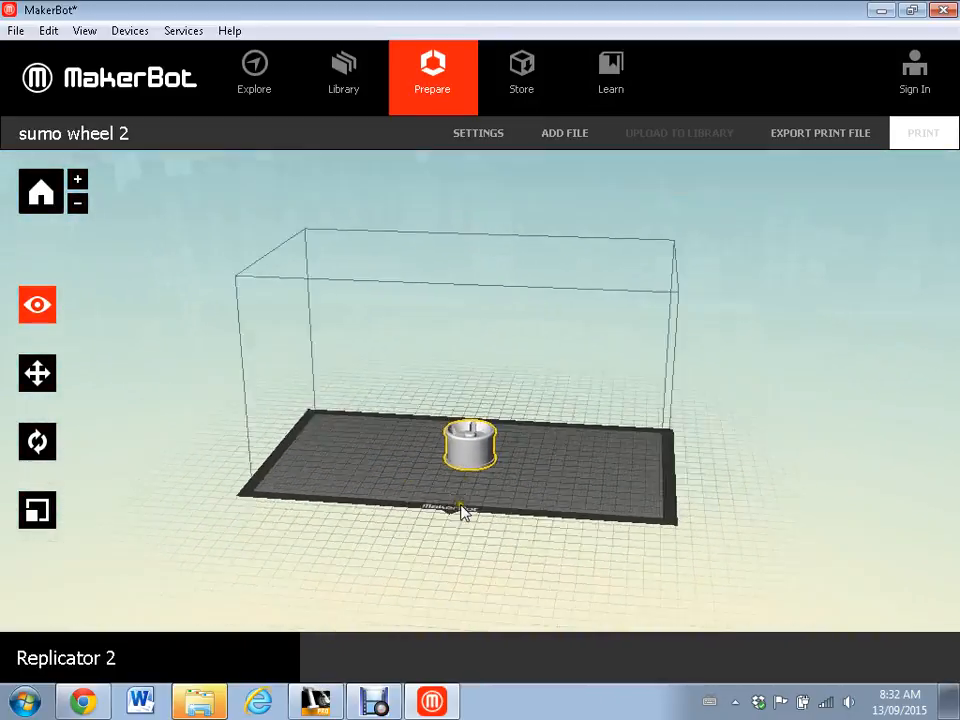
scroll(460, 512, "up", 5)
scroll(467, 508, "down", 3)
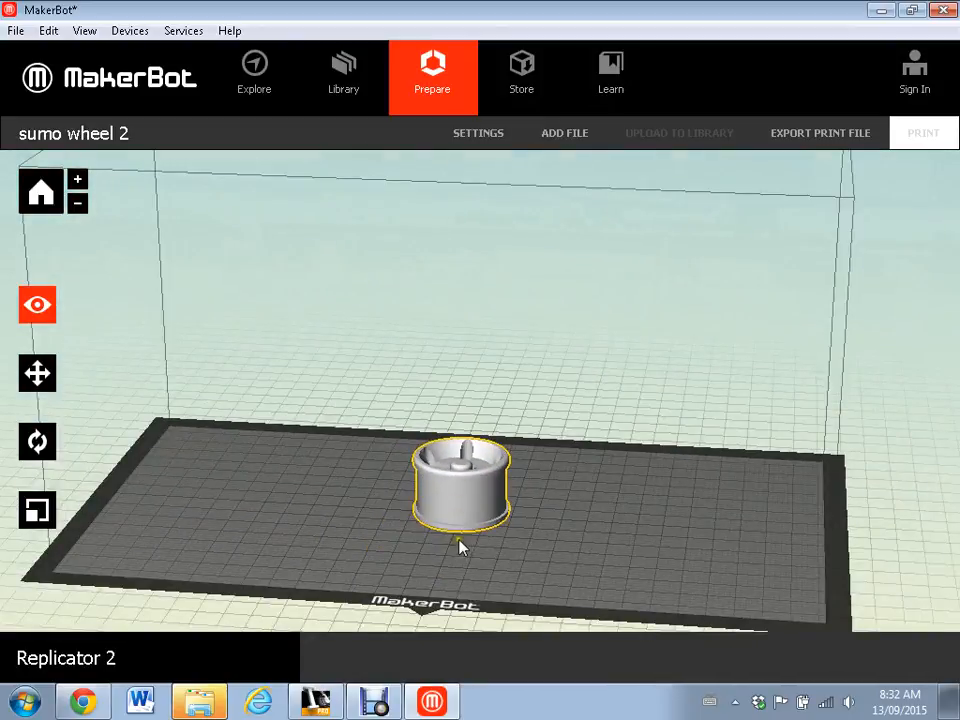
scroll(461, 546, "up", 1)
left_click_drag(460, 538, 463, 501)
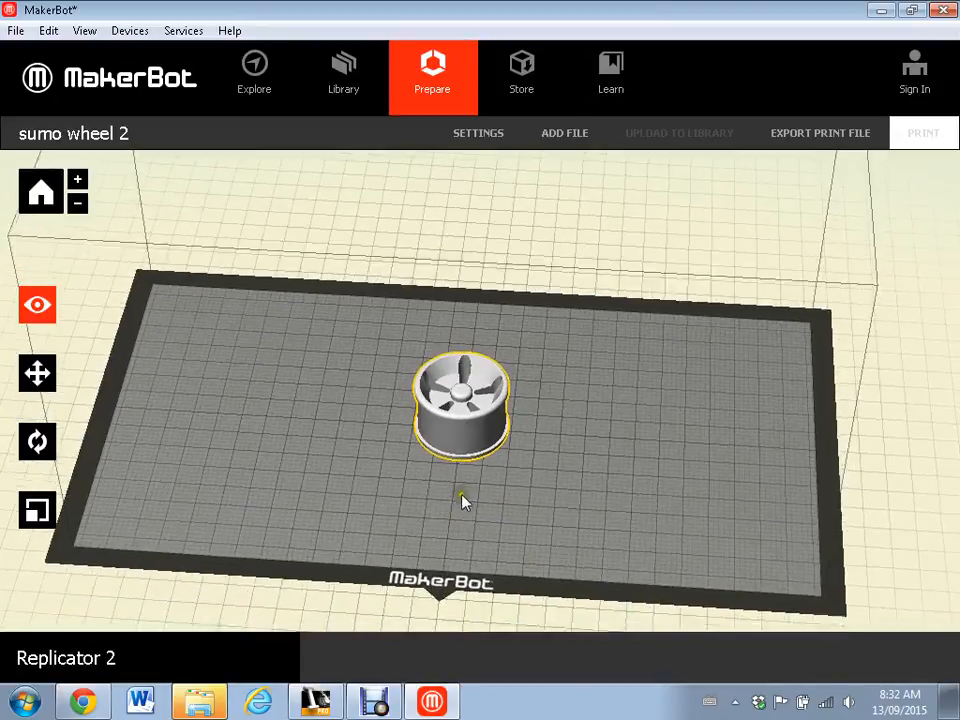
- Move the wheel freehand across the build plate to about X 33 mm, Y -6 mm
left_click(50, 374)
left_click(52, 372)
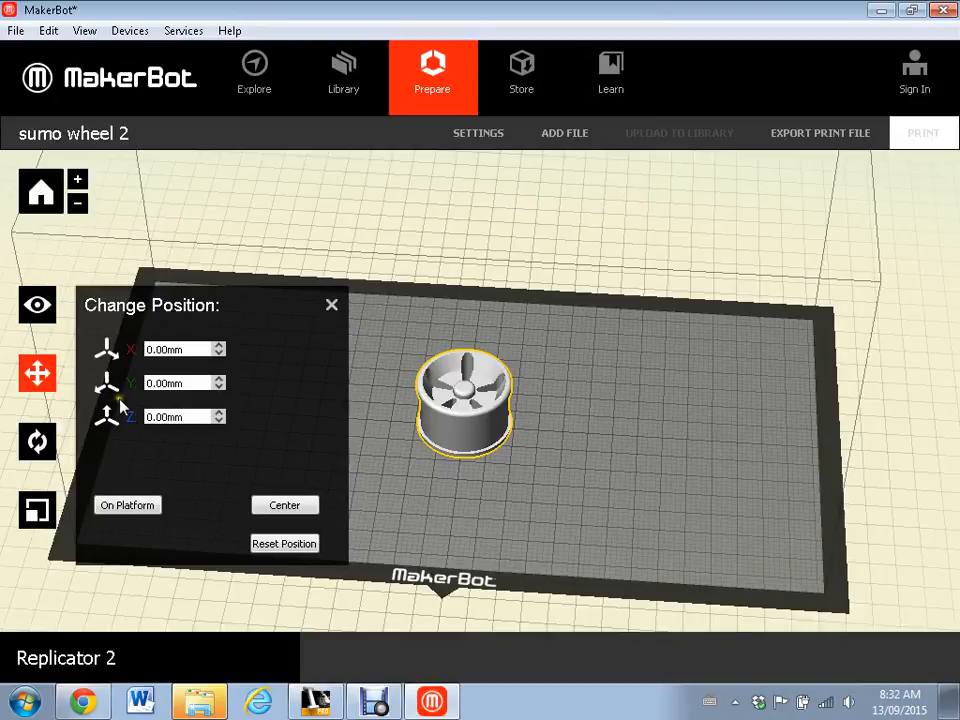
left_click_drag(476, 400, 548, 430)
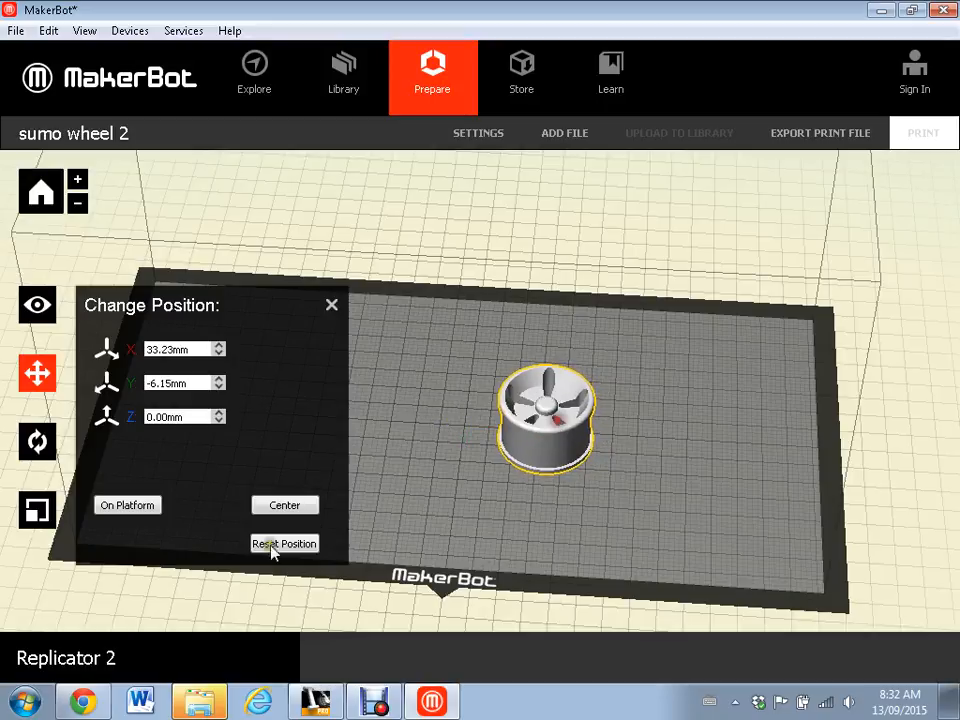
- Rotate the wheel +90° about the X axis and +90° about the Z axis
left_click(37, 441)
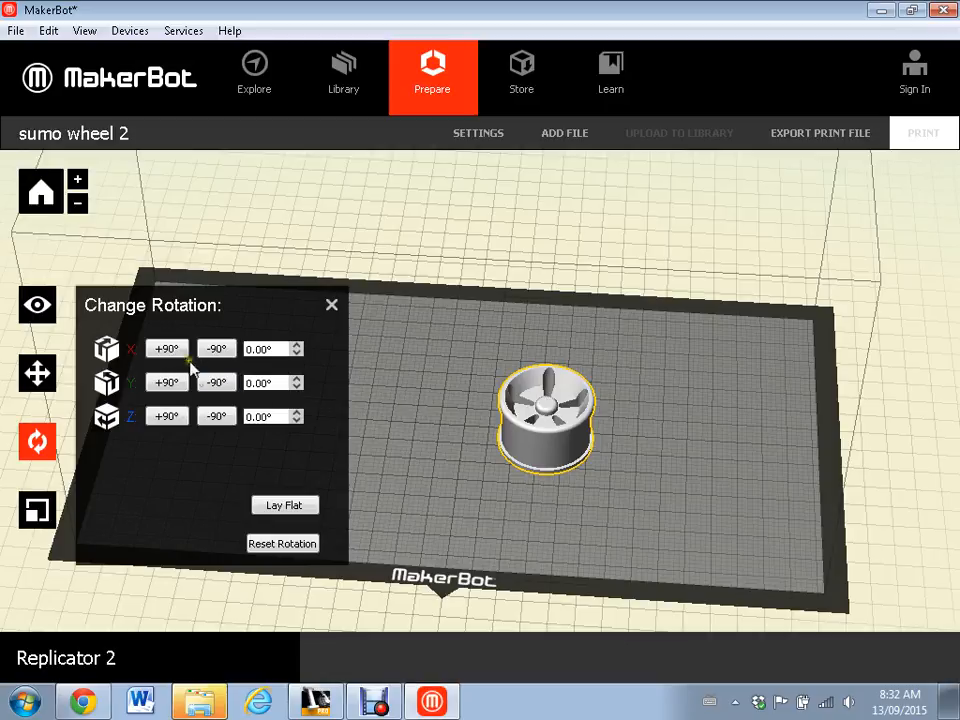
left_click(166, 351)
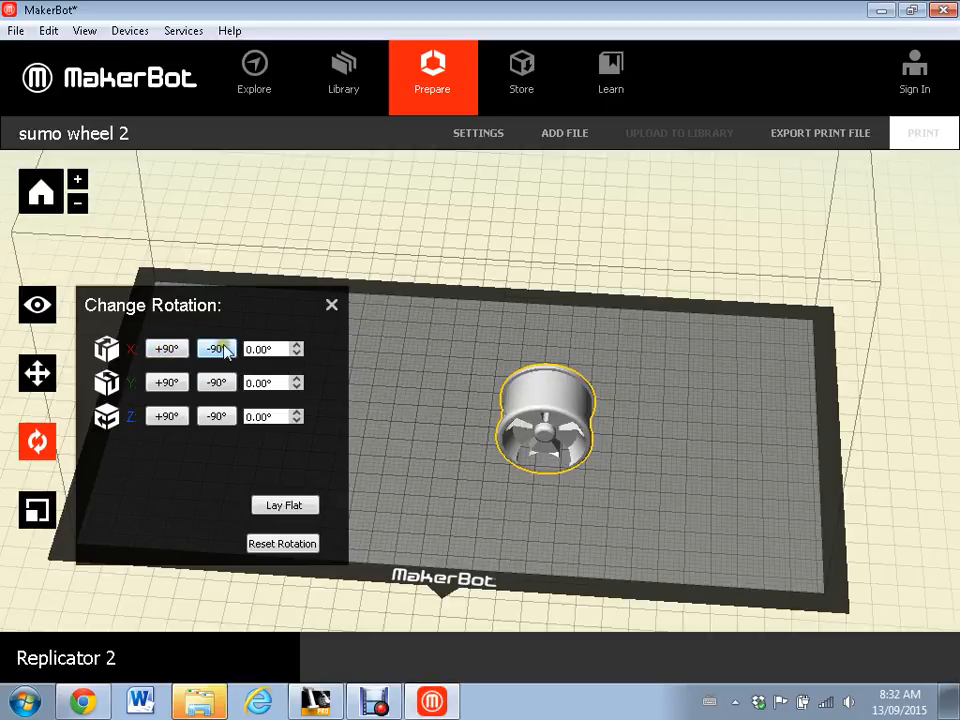
left_click(166, 417)
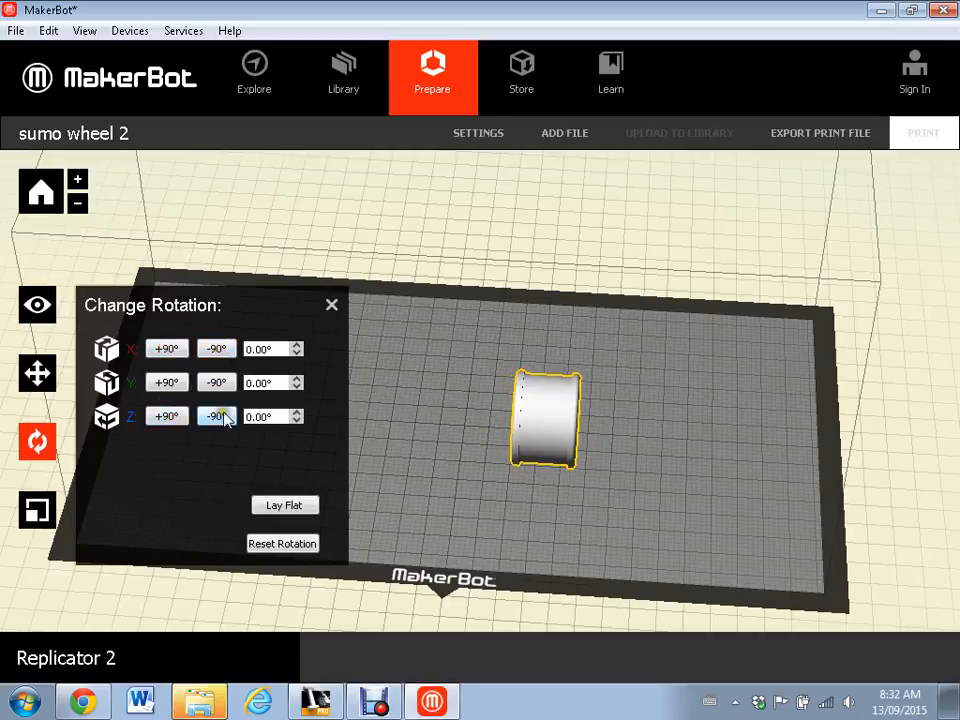
- Reset the wheel's rotation to its original orientation and check its X, Y and Z dimensions
left_click(221, 417)
left_click(287, 545)
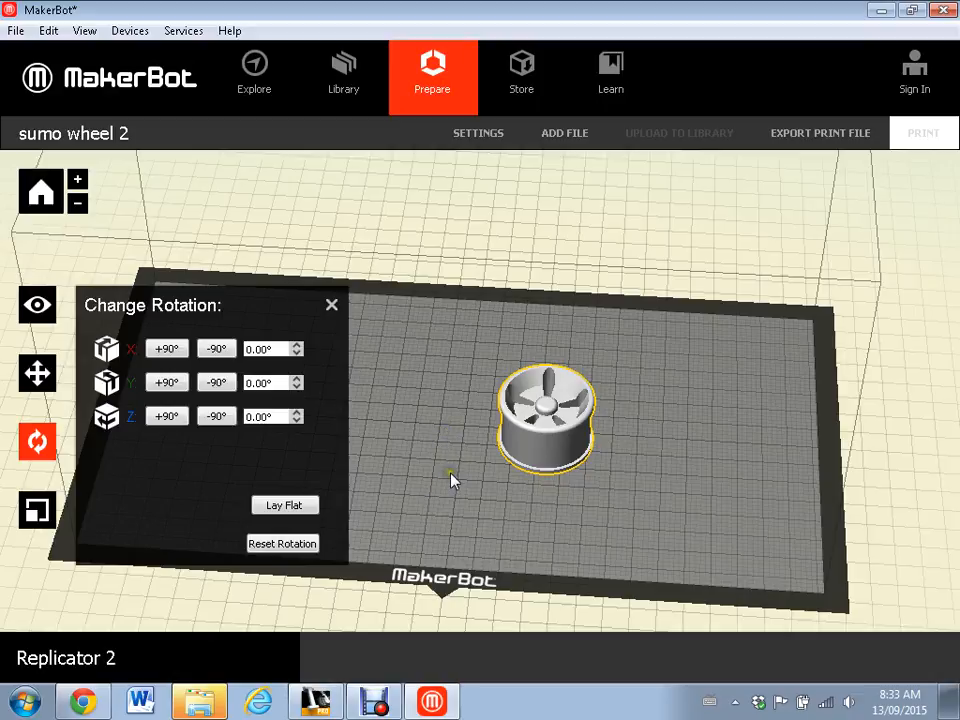
left_click(38, 508)
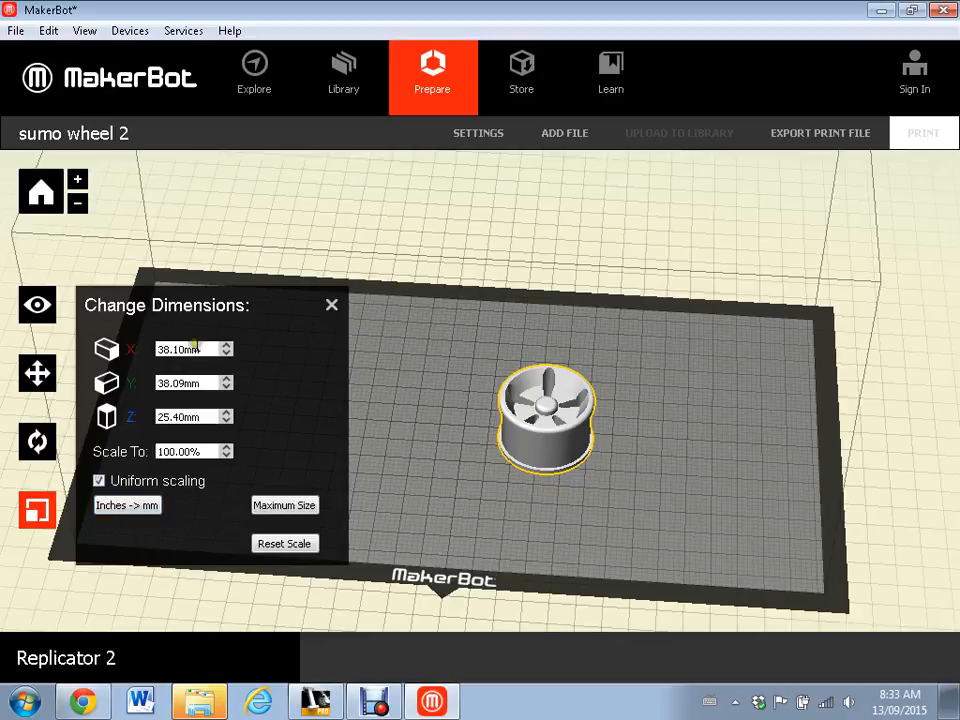
left_click(331, 306)
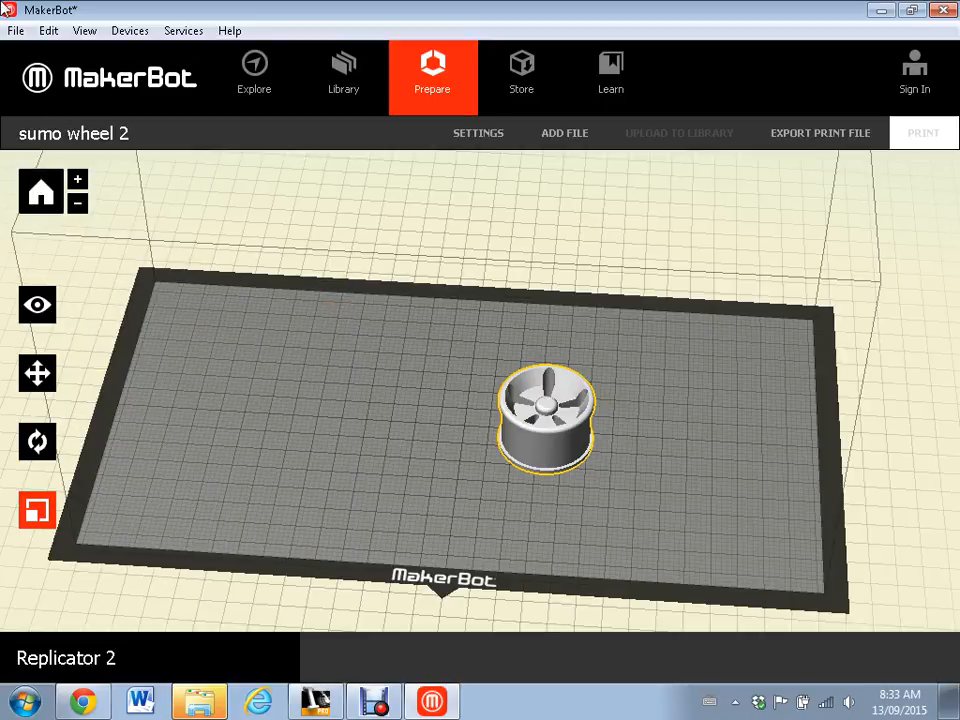
- Copy the sumo wheel and paste a second one onto the build plate
left_click(44, 36)
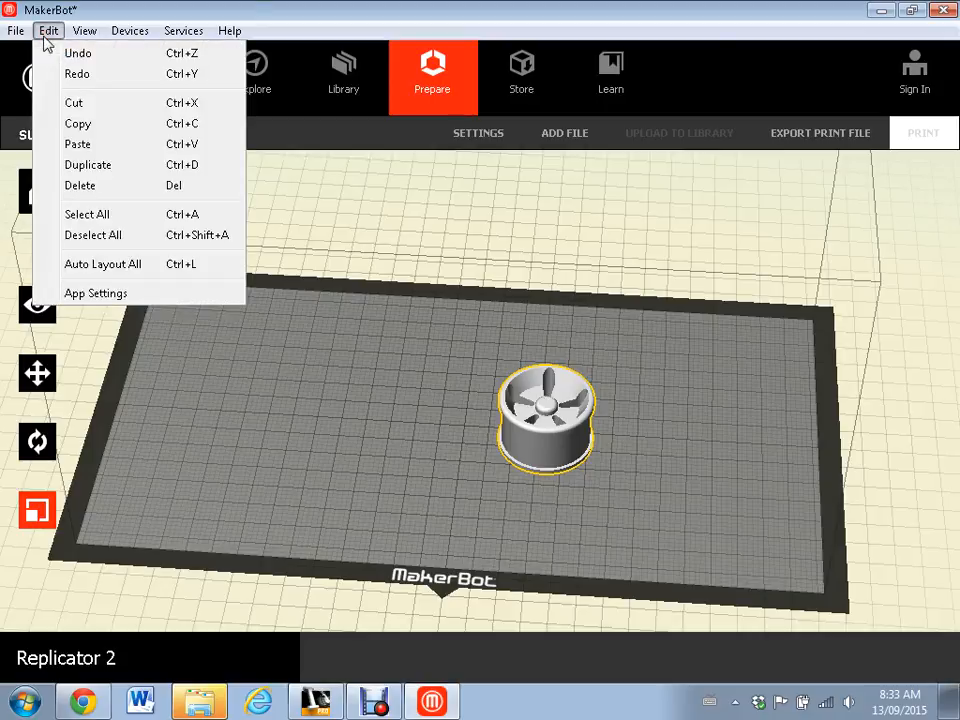
left_click(371, 409)
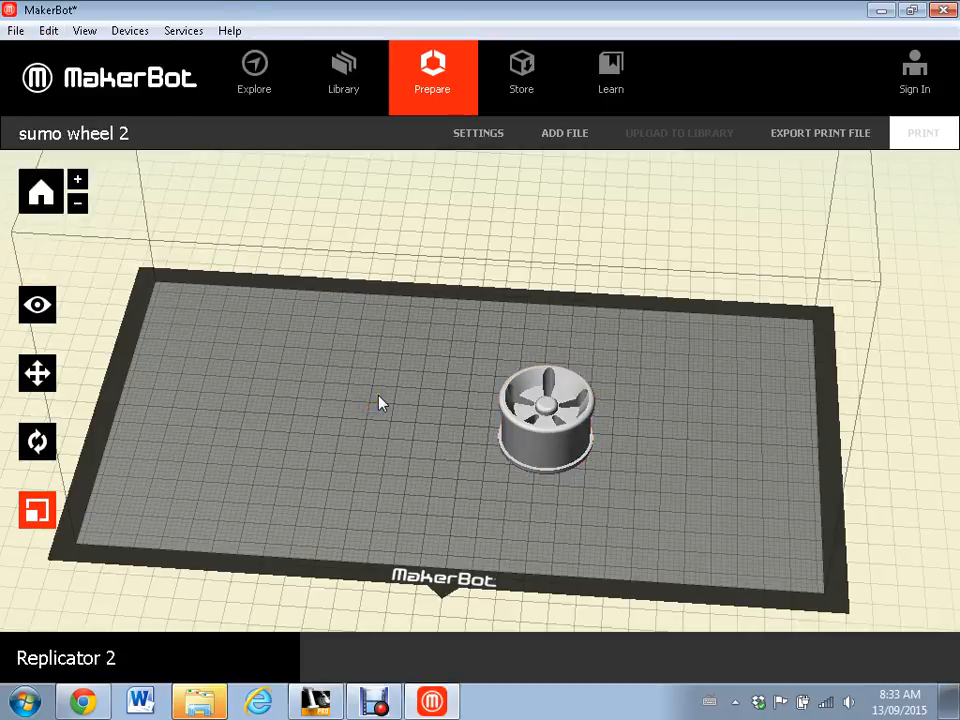
left_click(585, 460)
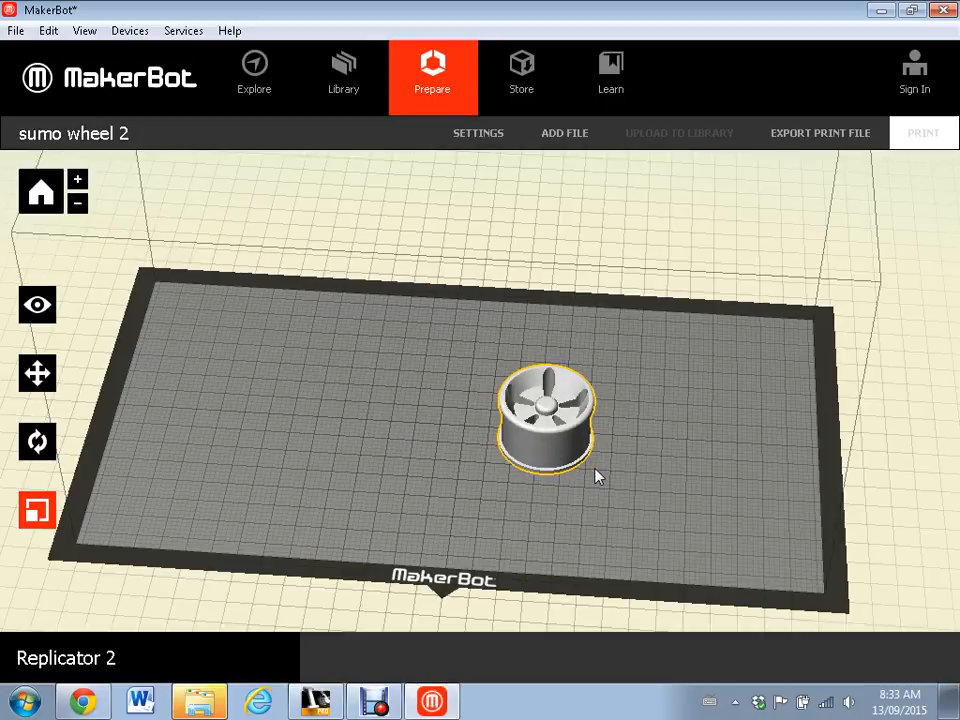
key("ctrl+v")
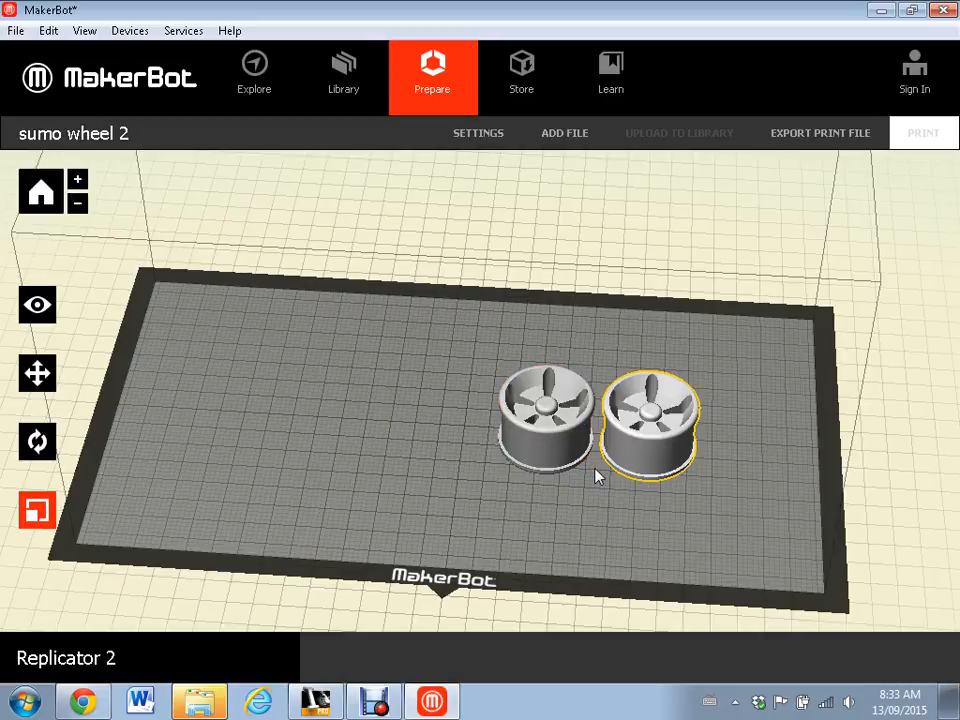
- Move the pasted wheel freehand to the opposite side of the original wheel, near the middle of the build plate
left_click(40, 376)
left_click(52, 372)
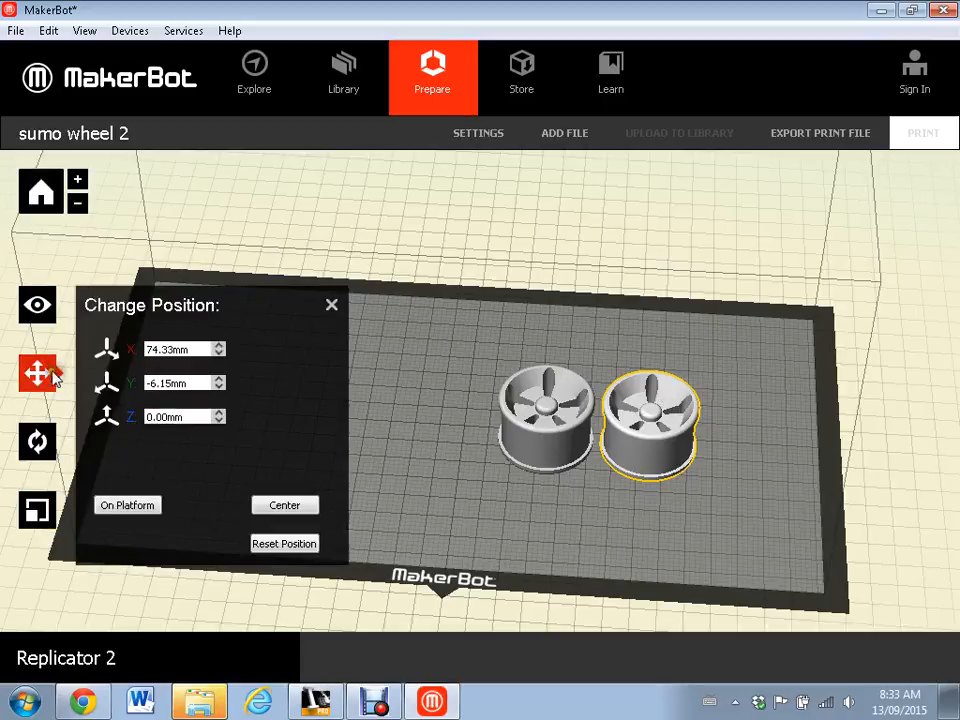
left_click(52, 370)
left_click_drag(640, 432, 421, 408)
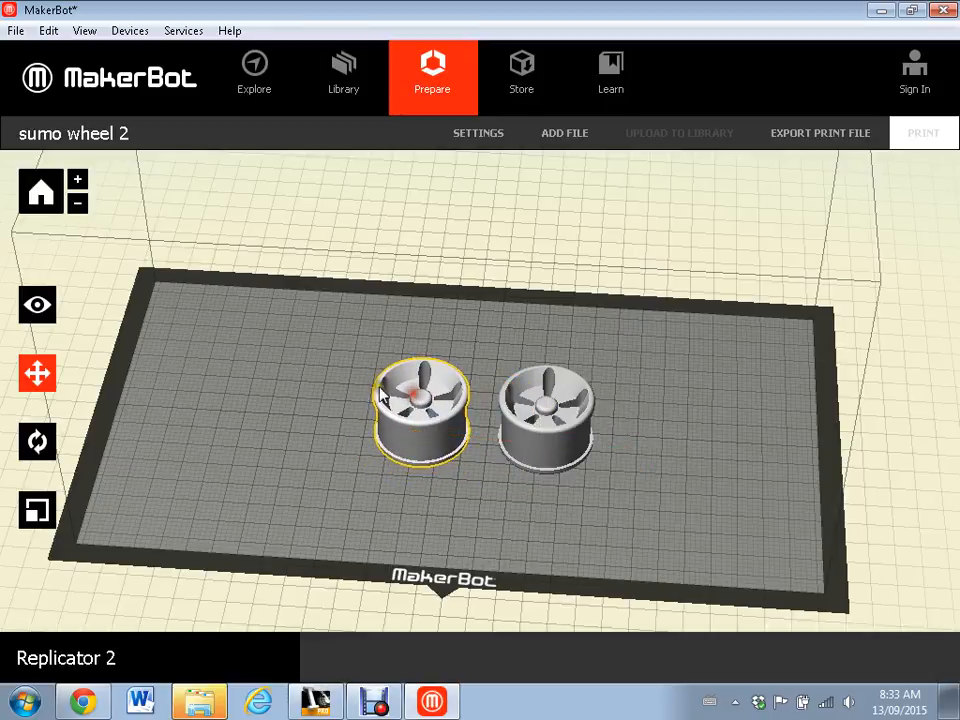
- View the build plate from the top and move the original wheel closer to the copy, leaving only a small gap
left_click(58, 311)
left_click(145, 348)
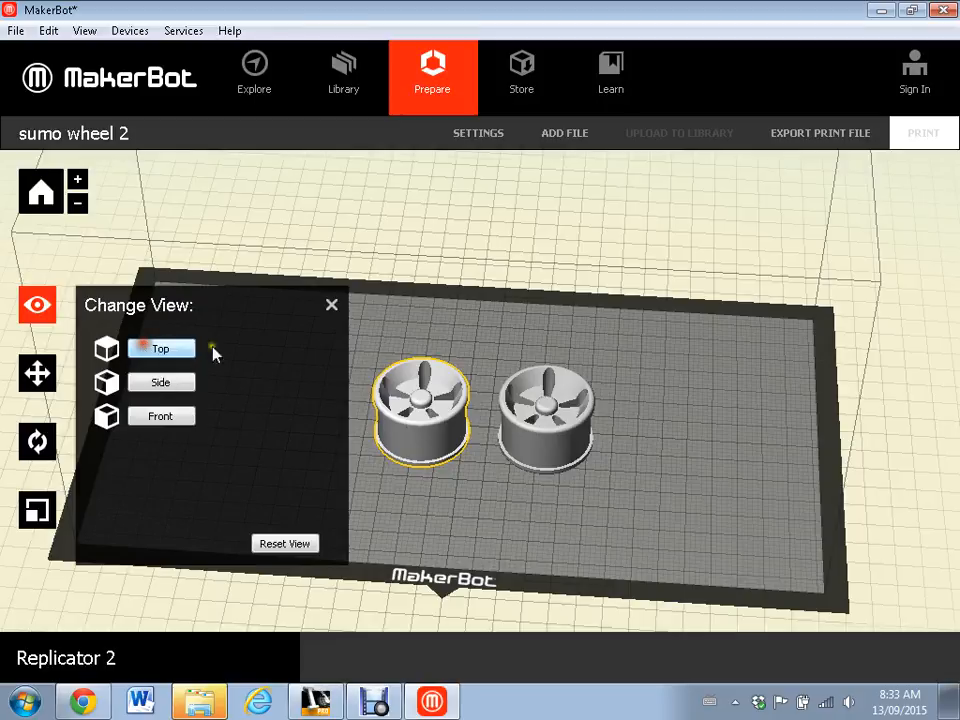
left_click(331, 304)
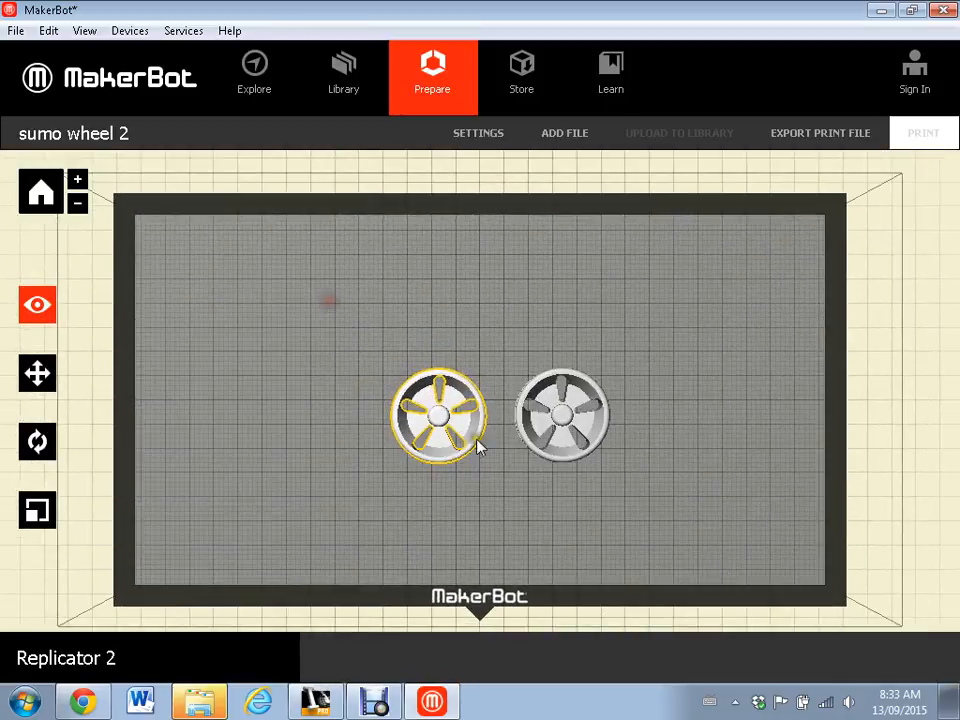
scroll(480, 448, "up", 4)
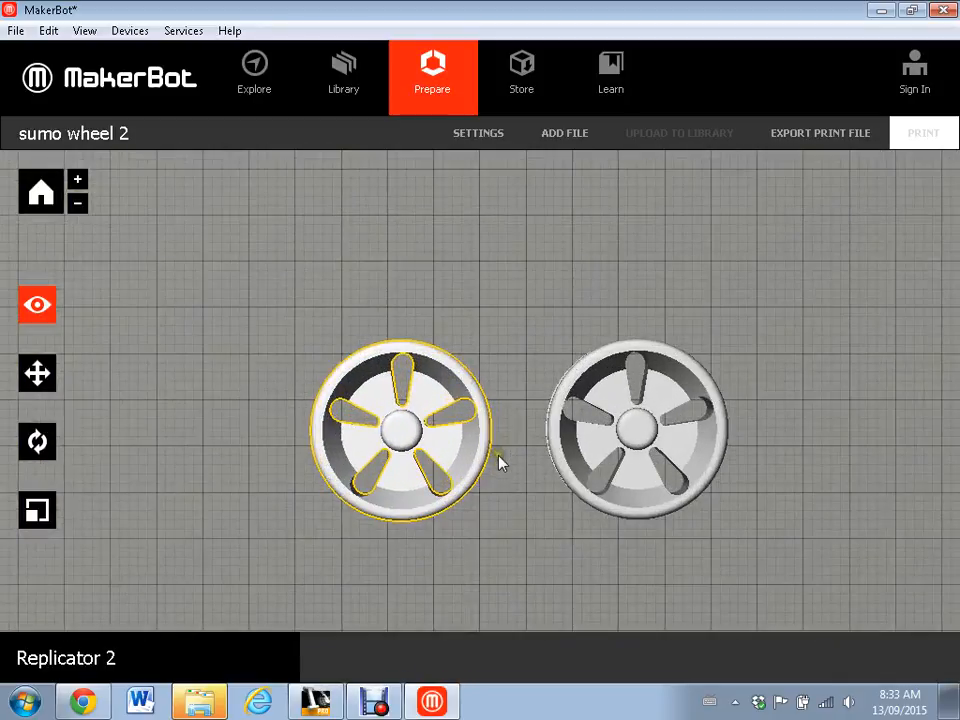
left_click(37, 373)
left_click(632, 428, "shift")
left_click_drag(632, 428, 588, 431)
- Check the spacing between the two wheels from above and nudge the original wheel slightly away from the copy
scroll(512, 501, "down", 5)
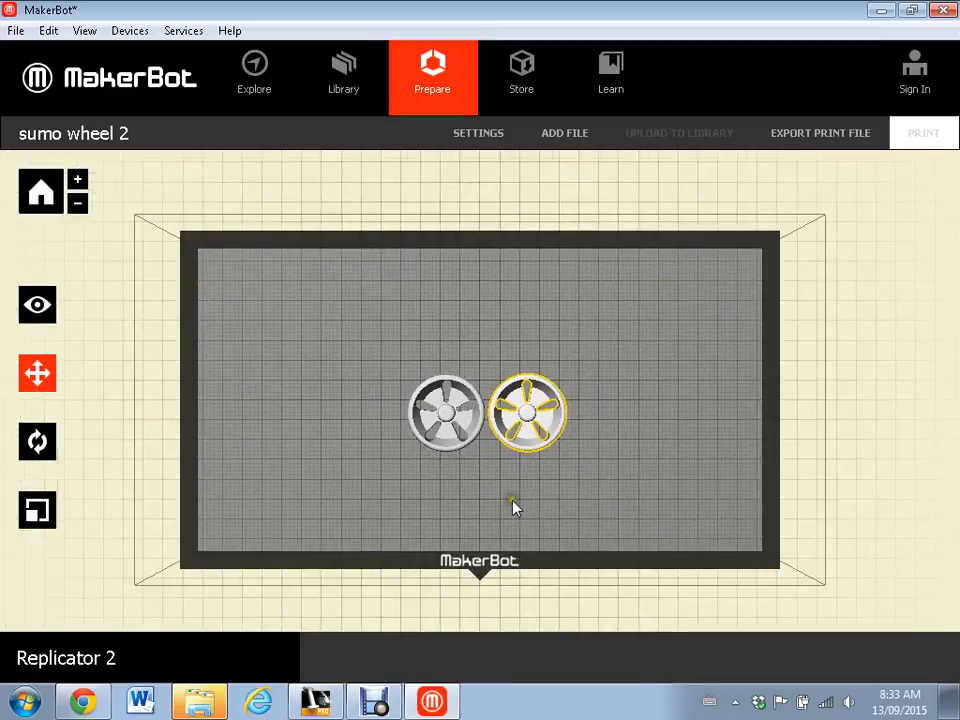
scroll(512, 500, "up", 2)
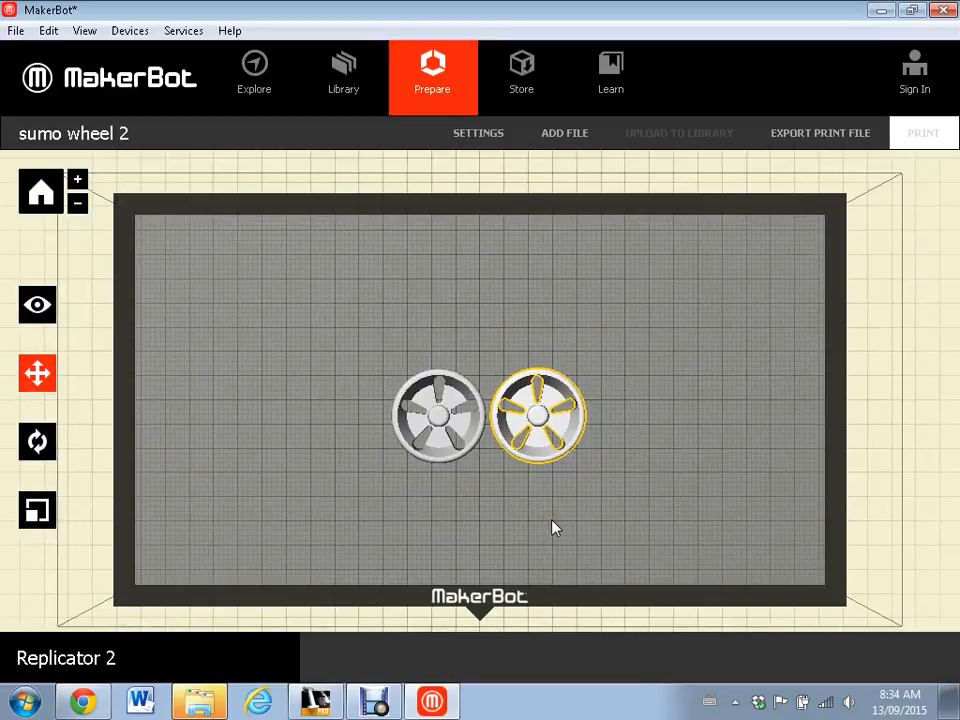
left_click(458, 438, "shift")
middle_click_drag(328, 427, 325, 404)
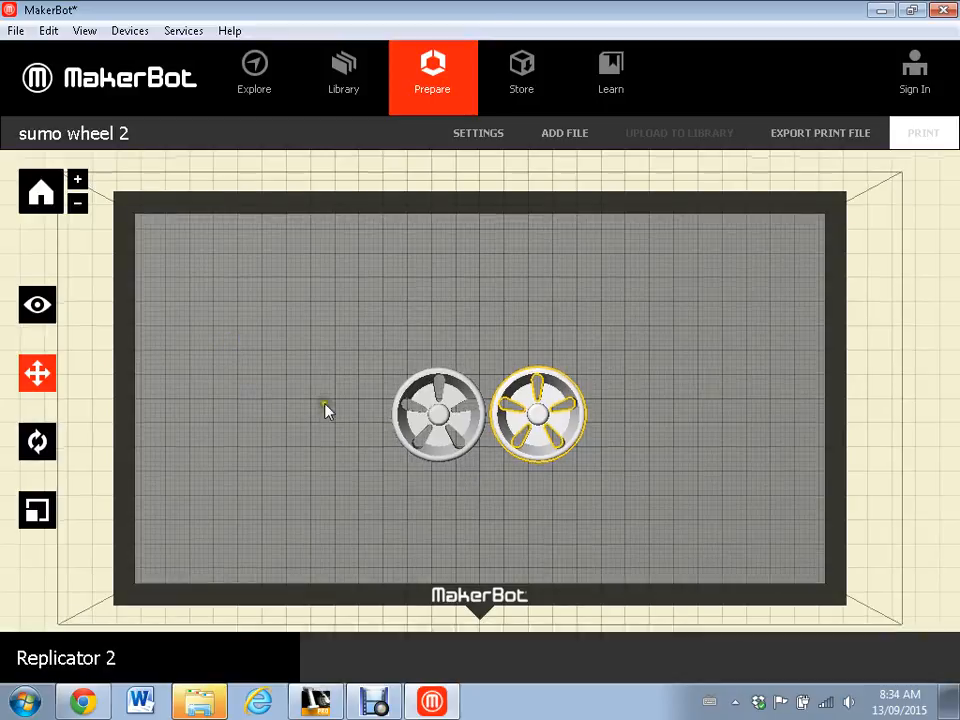
mouse_move(325, 458)
left_mouse_down()
mouse_move(309, 399)
mouse_move(331, 452)
left_mouse_up()
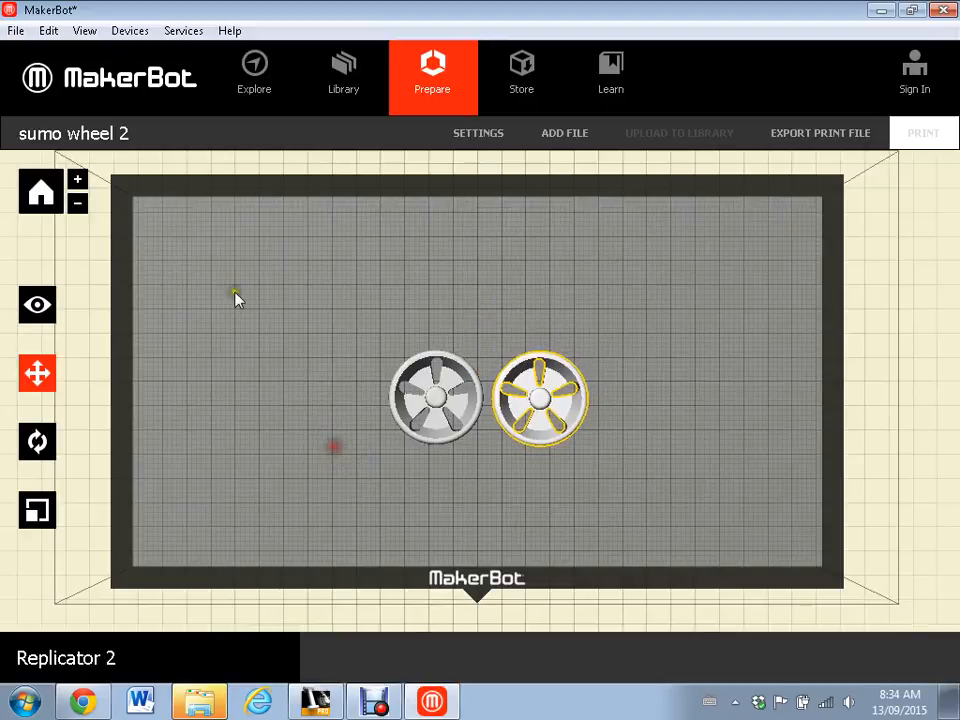
- Start the print file export for the two wheels and review the estimated print time, filament use and resolution
left_click(40, 304)
left_click_drag(254, 394, 297, 345)
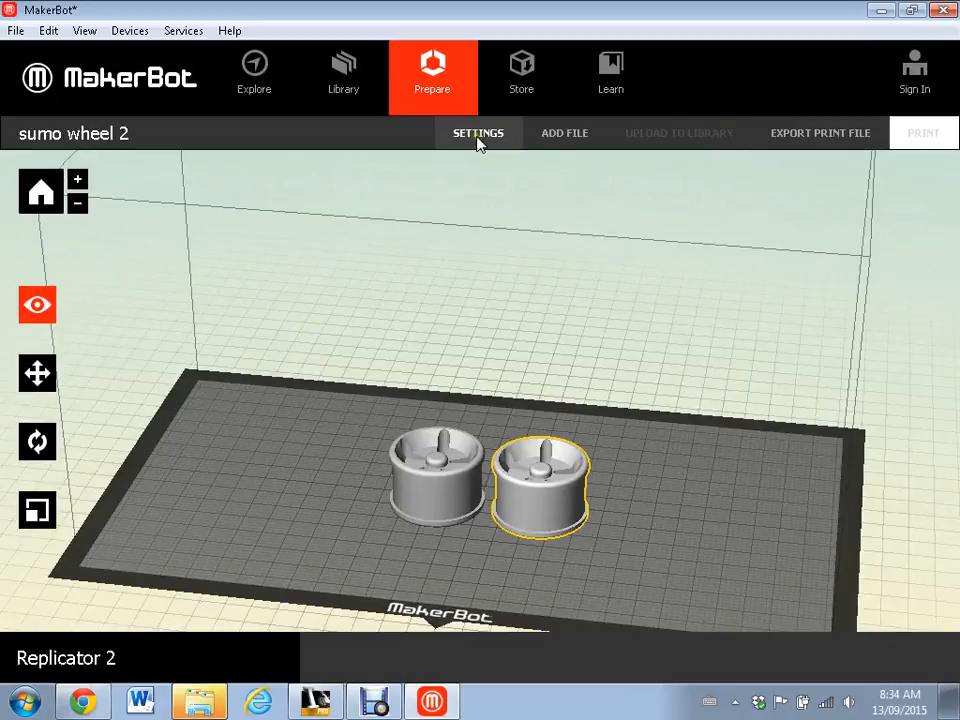
left_click(471, 476, "shift")
left_click(515, 512)
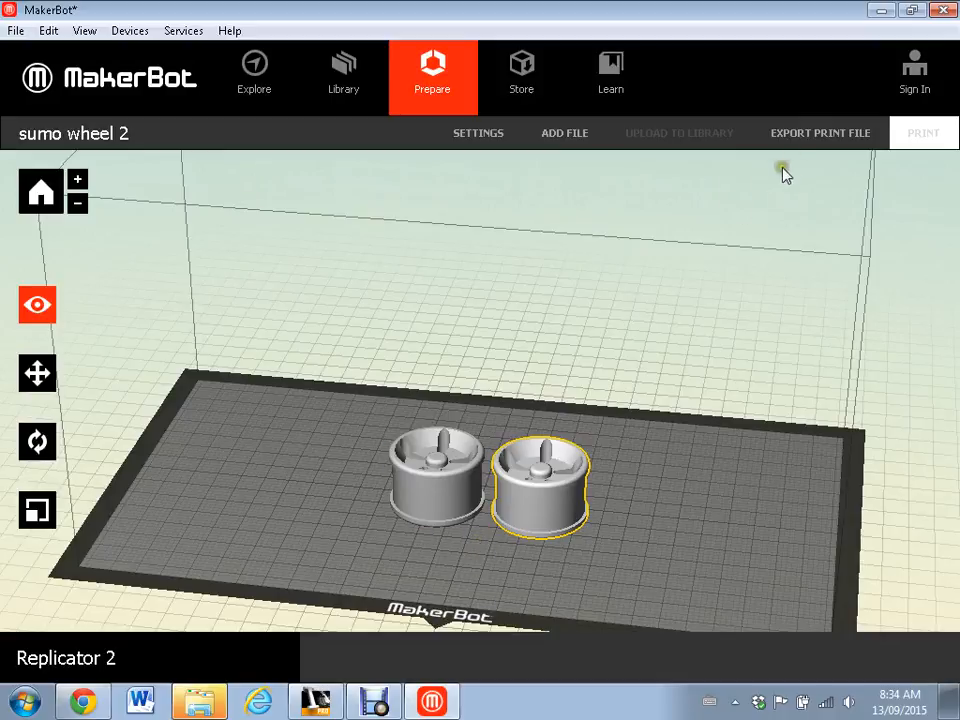
left_click(806, 138)
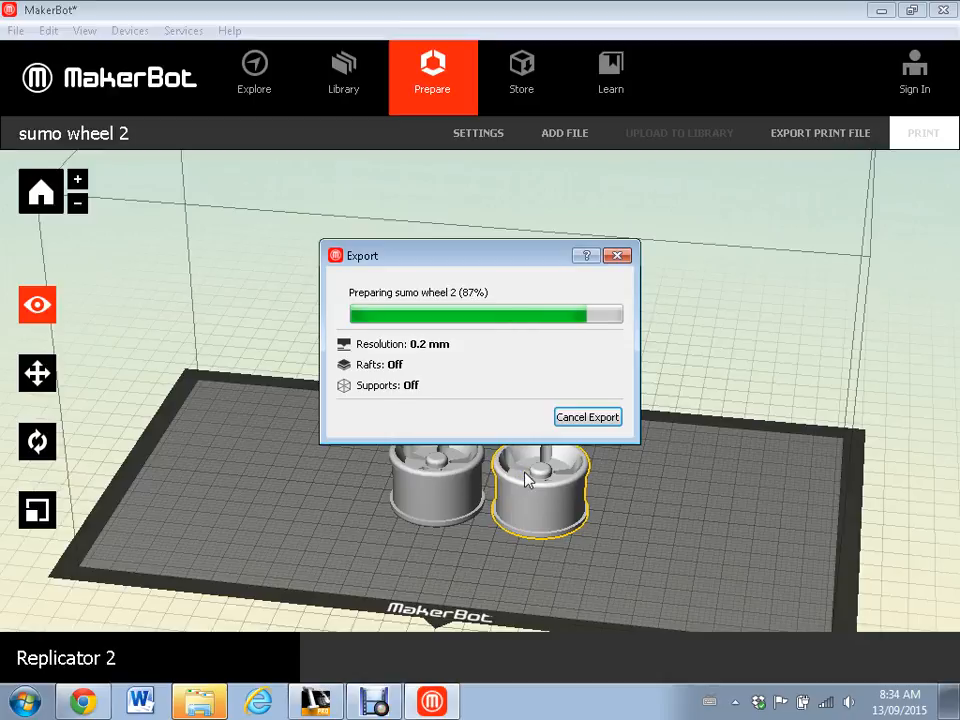
left_click(556, 378)
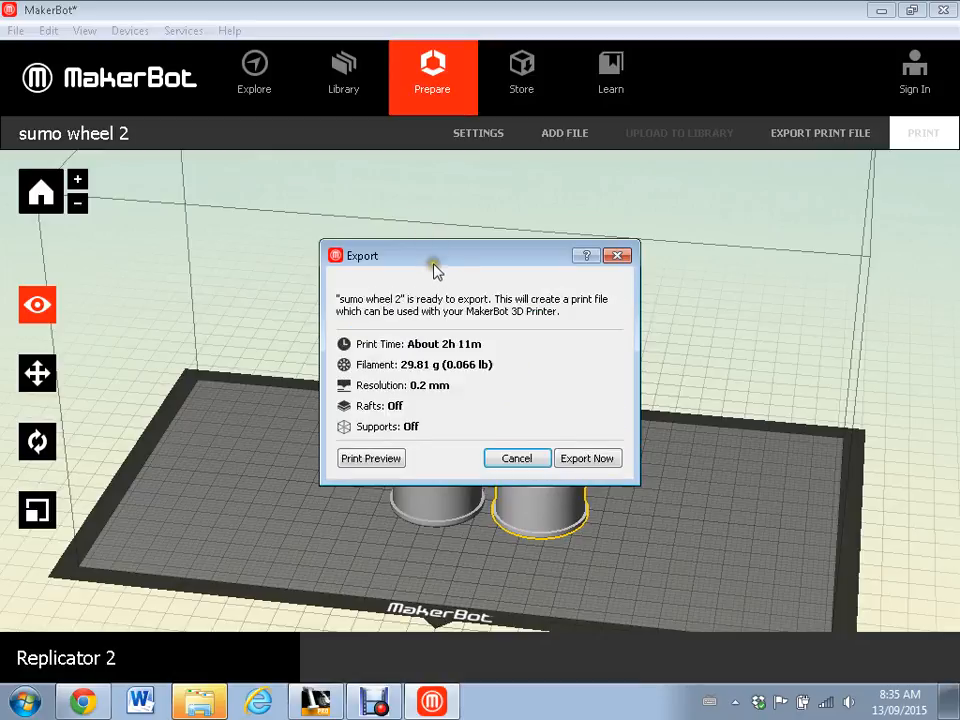
left_click_drag(432, 256, 425, 223)
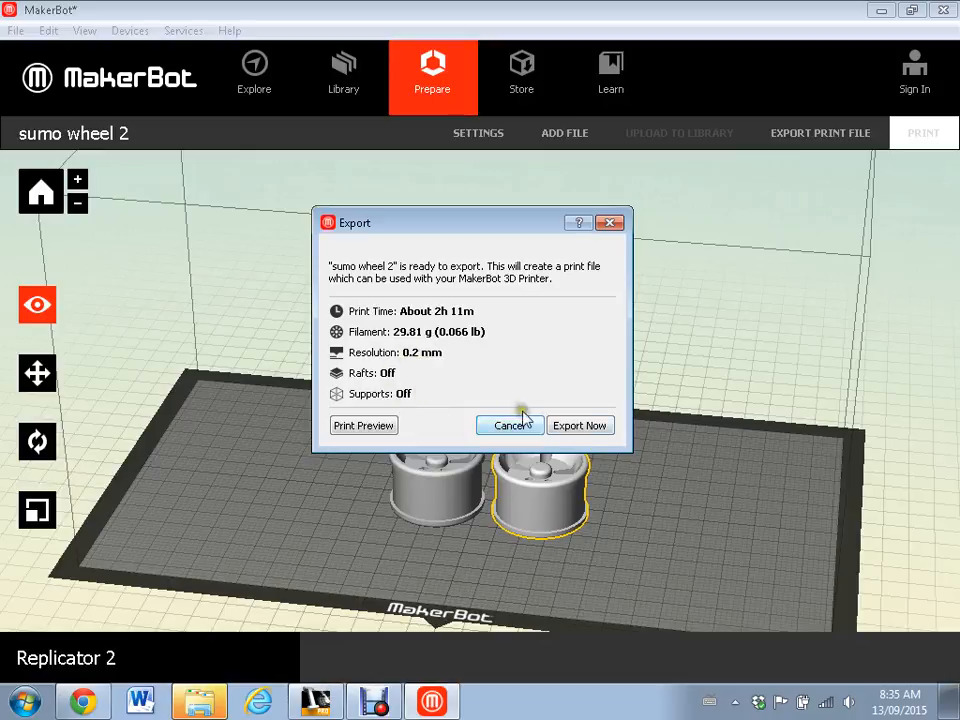
- Export the print file to the MAKERWARE (D:) drive as steve-wheel.x3g, replacing the existing file
left_click(580, 426)
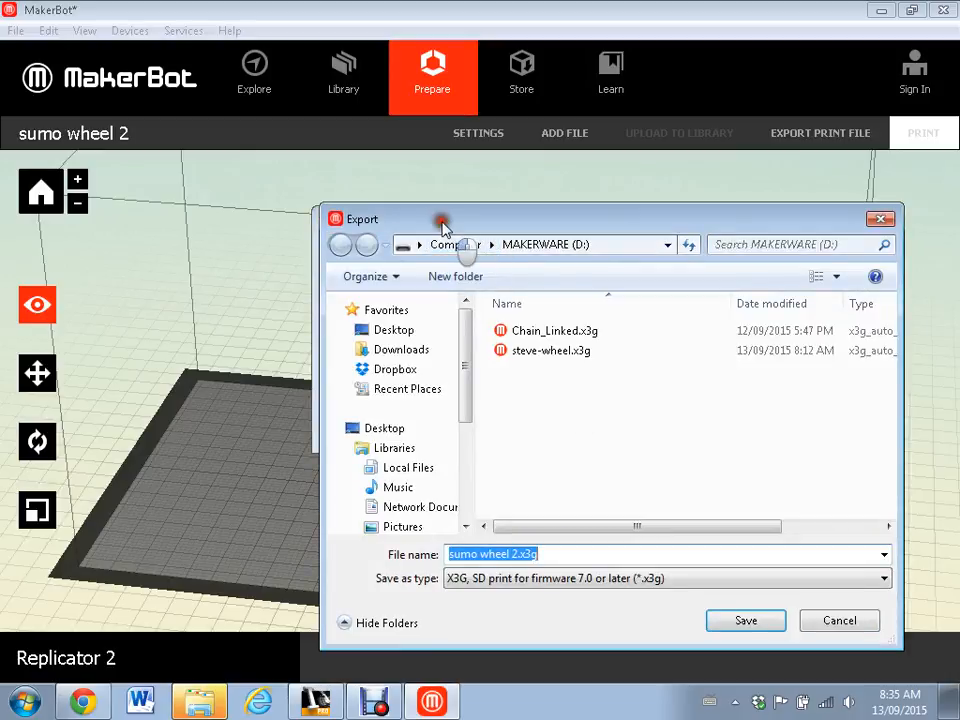
left_click_drag(441, 224, 407, 199)
left_click_drag(431, 366, 432, 422)
left_click(365, 437)
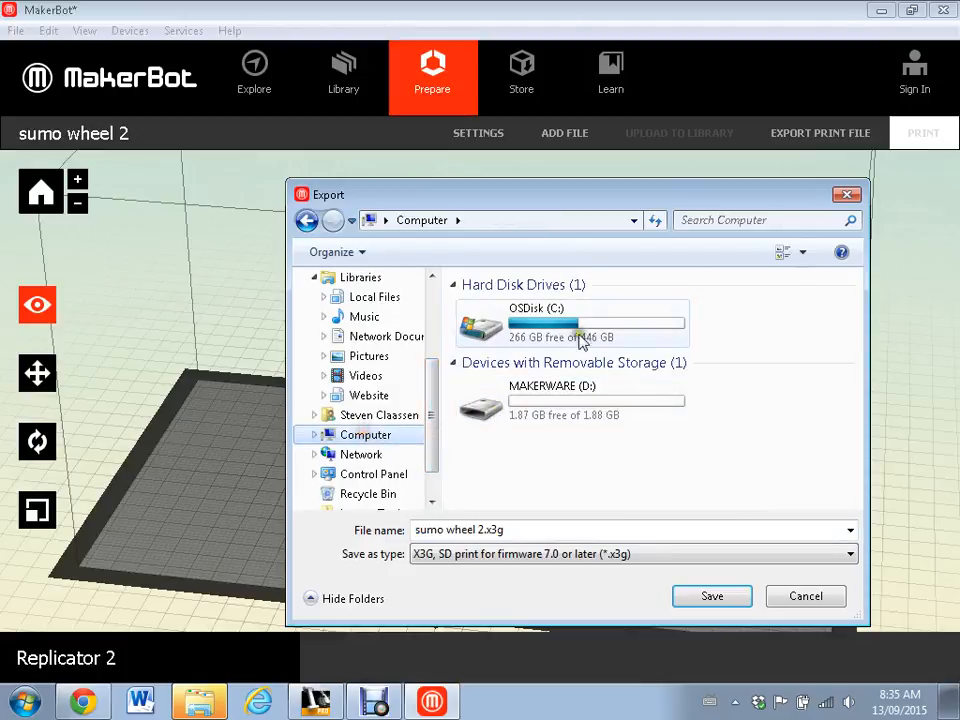
double_click(549, 405)
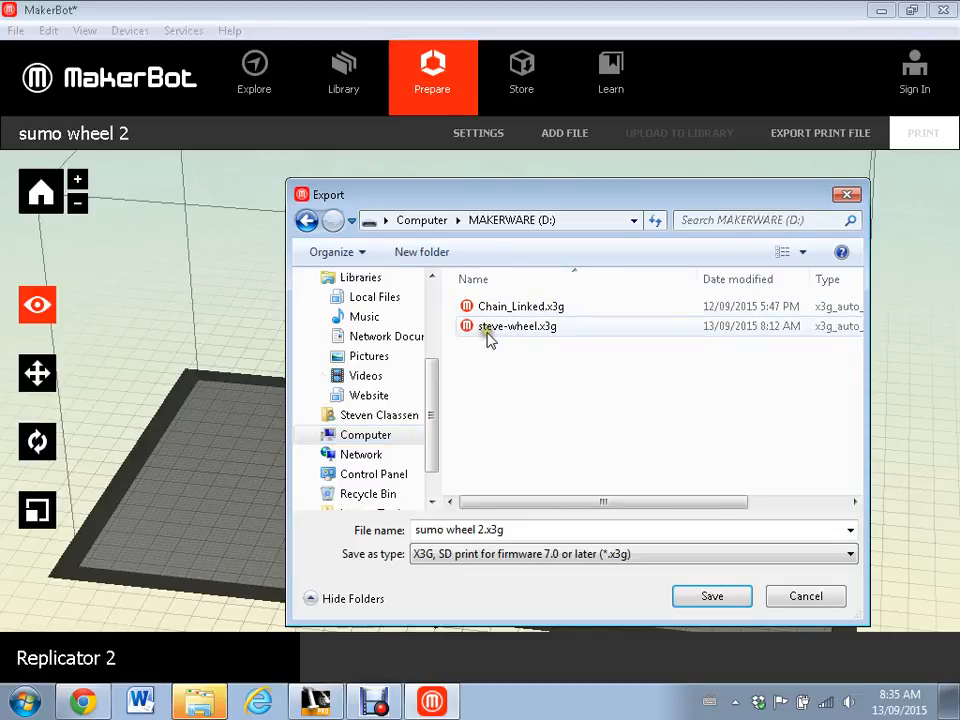
left_click(489, 330)
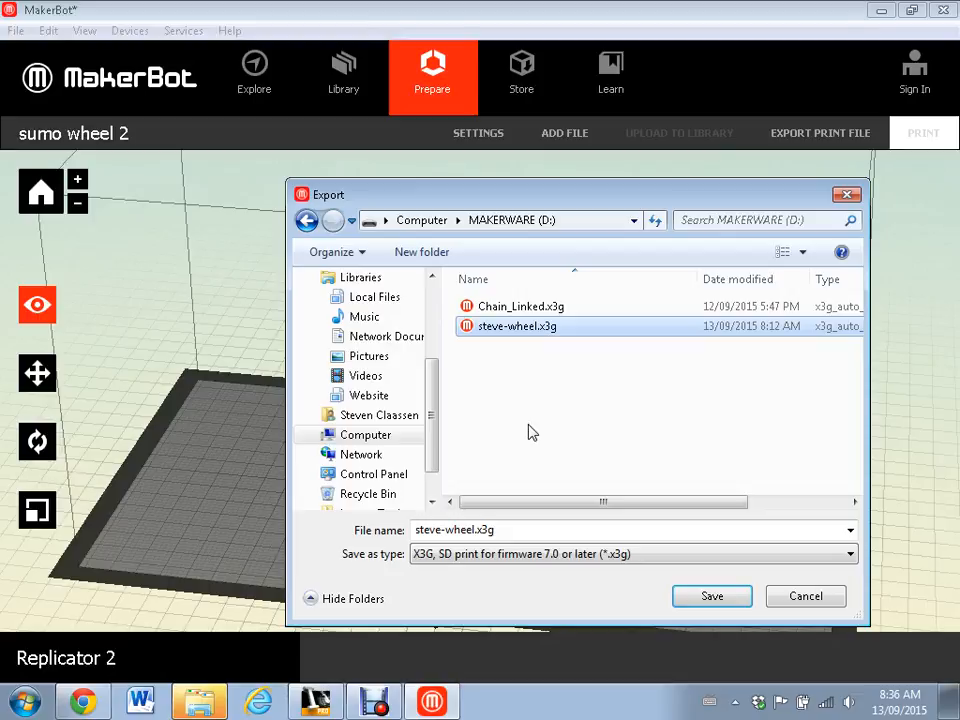
left_click(712, 598)
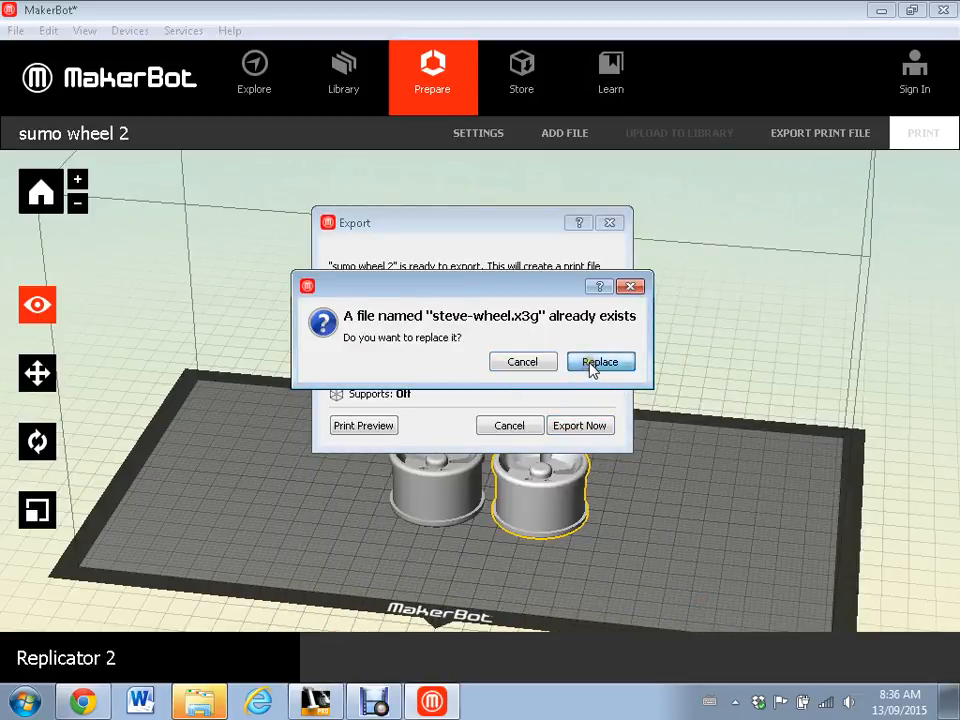
left_click(592, 366)
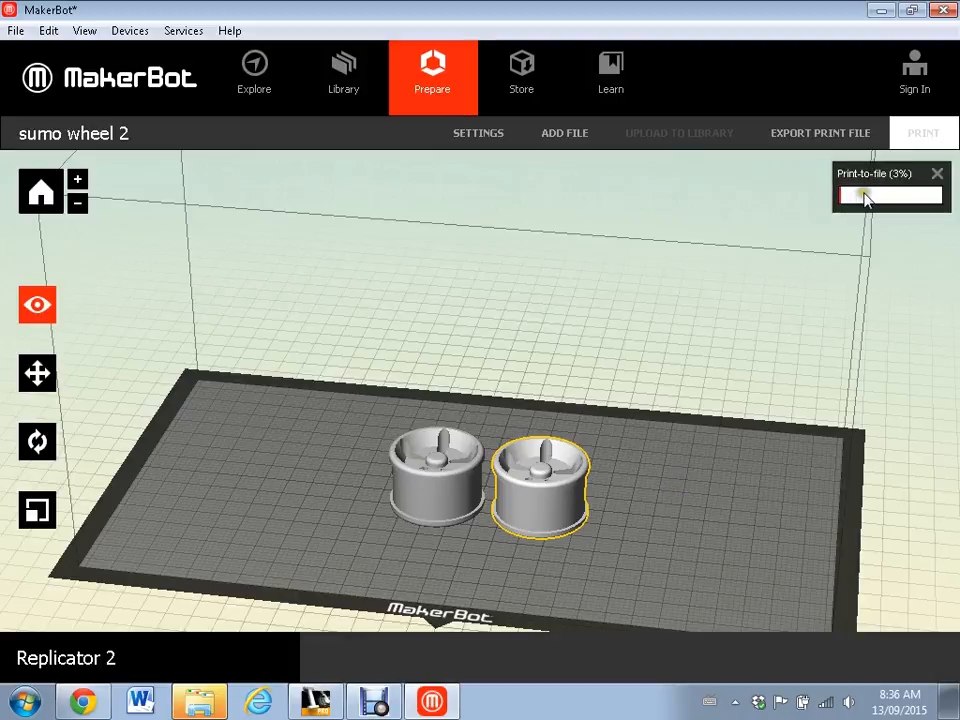